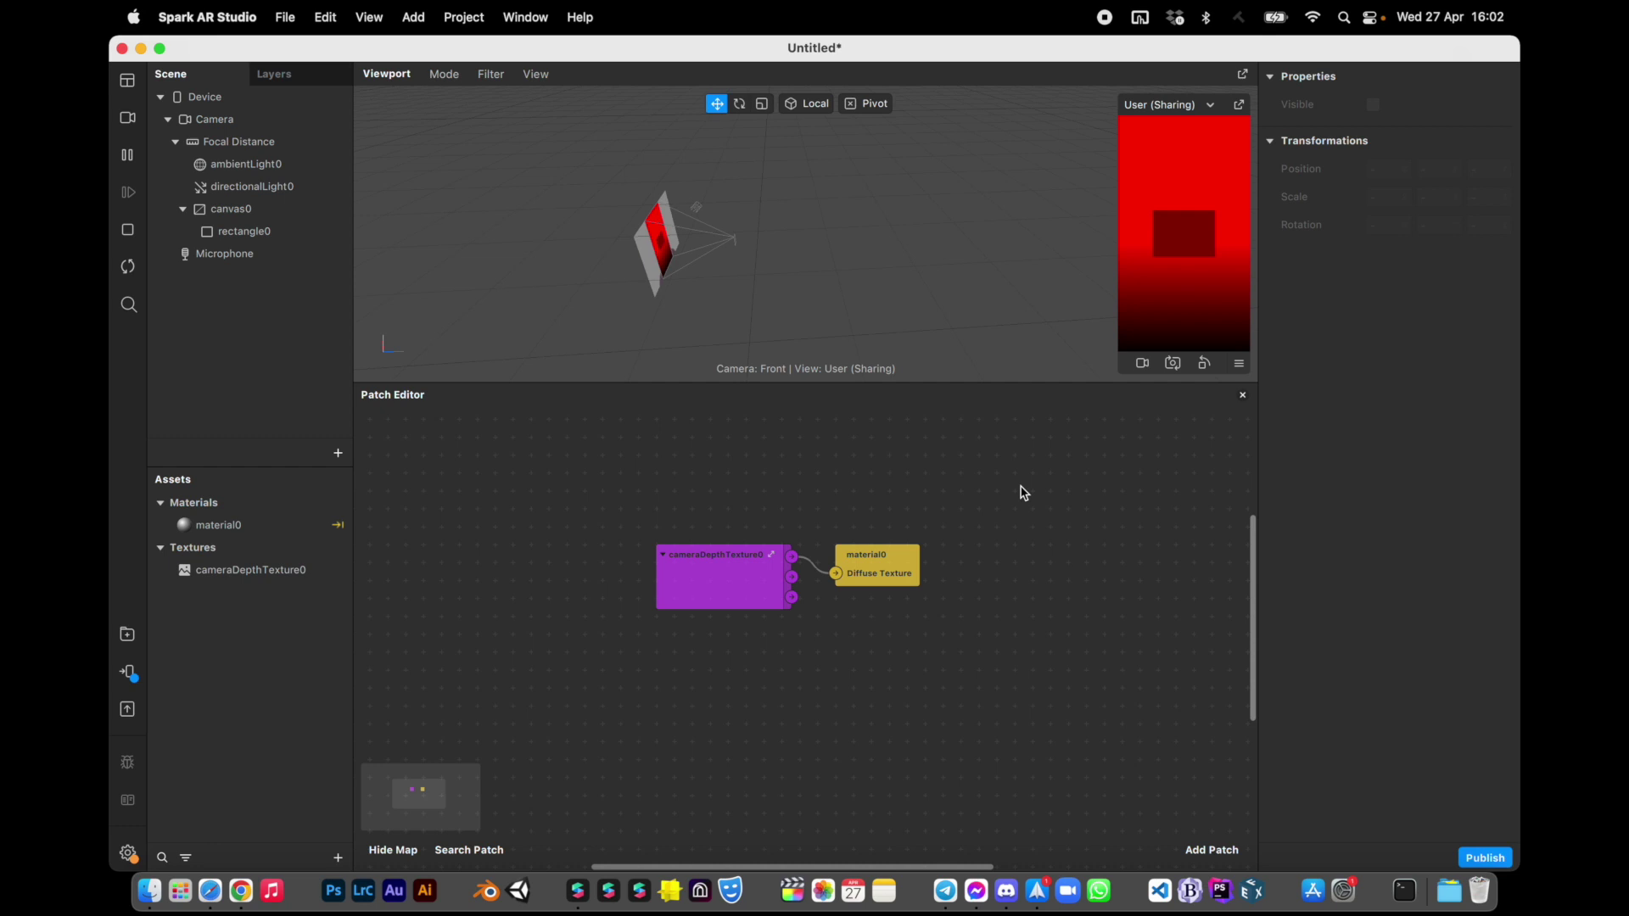
# Inspect the rectangle's material0 settings and the existing camera depth texture patch graph.
pyautogui.click(272, 231)
pyautogui.click(260, 525)
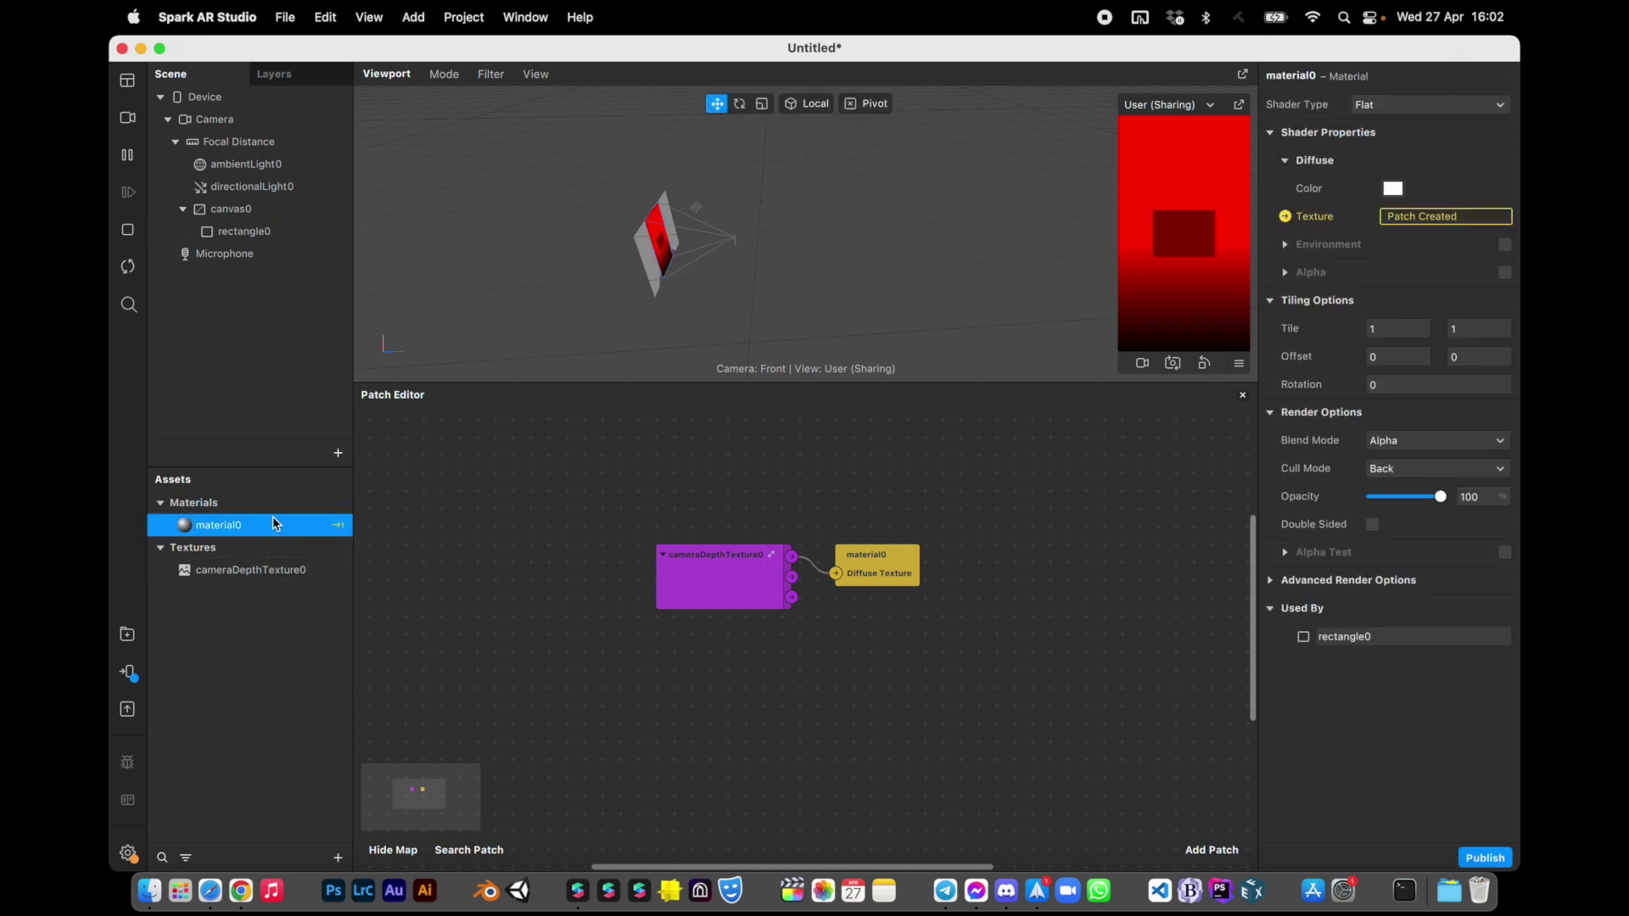
pyautogui.moveTo(968, 494); pyautogui.dragTo(658, 615)
pyautogui.click(993, 645)
# Import the Depth - Simulation block file from Finder into the project's assets.
pyautogui.click(151, 890)
pyautogui.moveTo(865, 314); pyautogui.dragTo(222, 694)
pyautogui.click(472, 607)
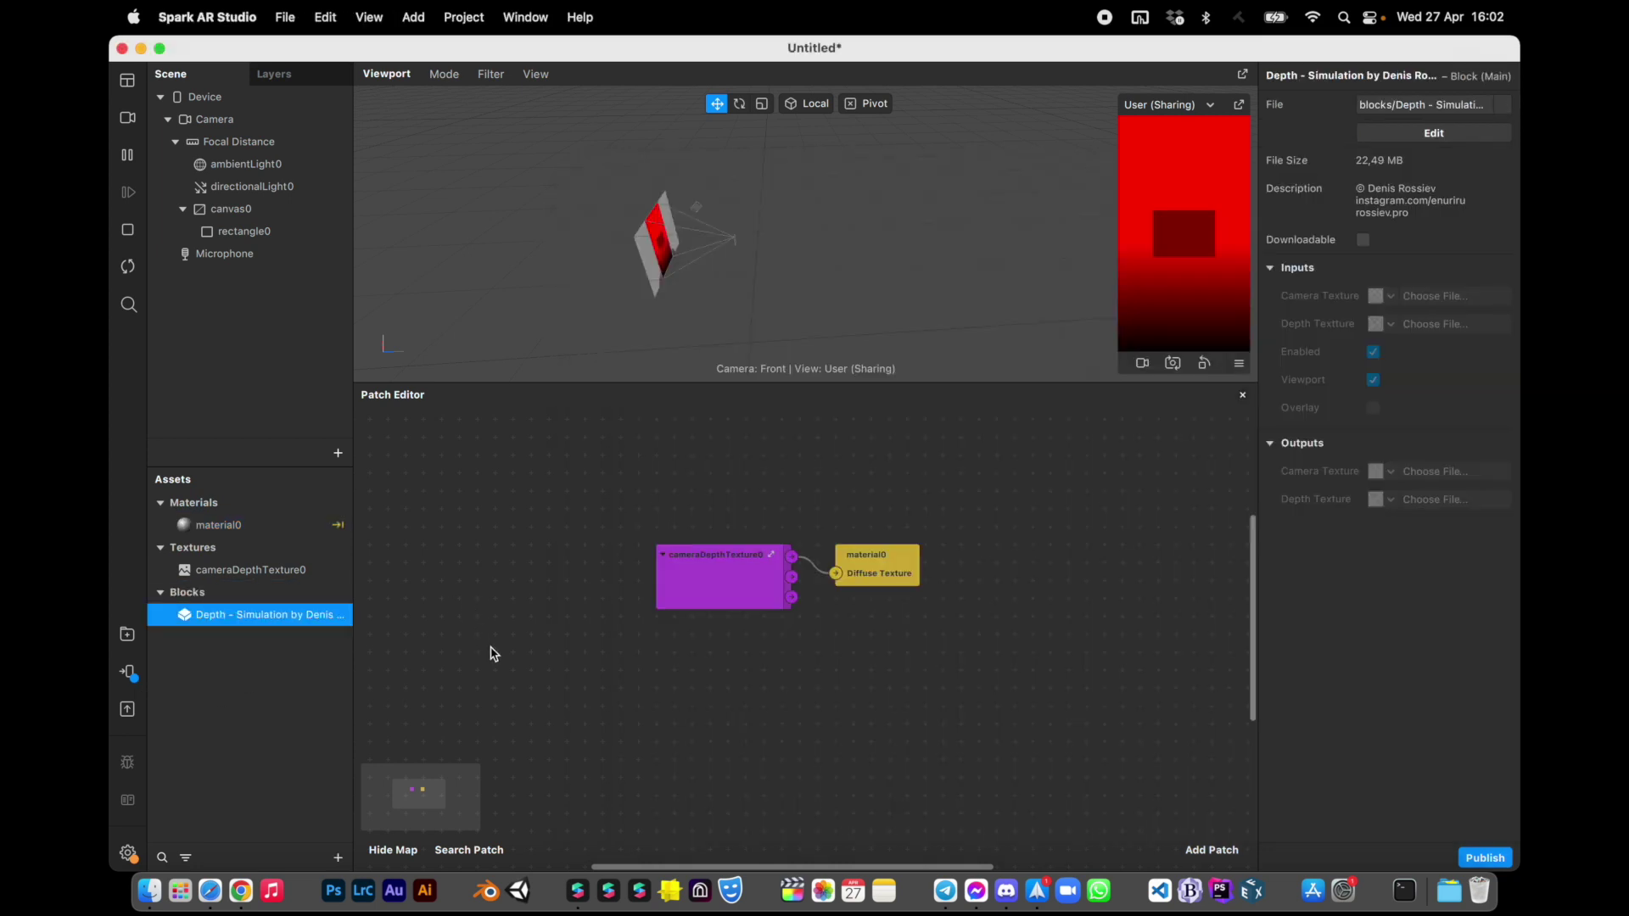
# Add a Plane Tracker under Focal Distance in the scene.
pyautogui.rightClick(299, 143)
pyautogui.moveTo(381, 165)
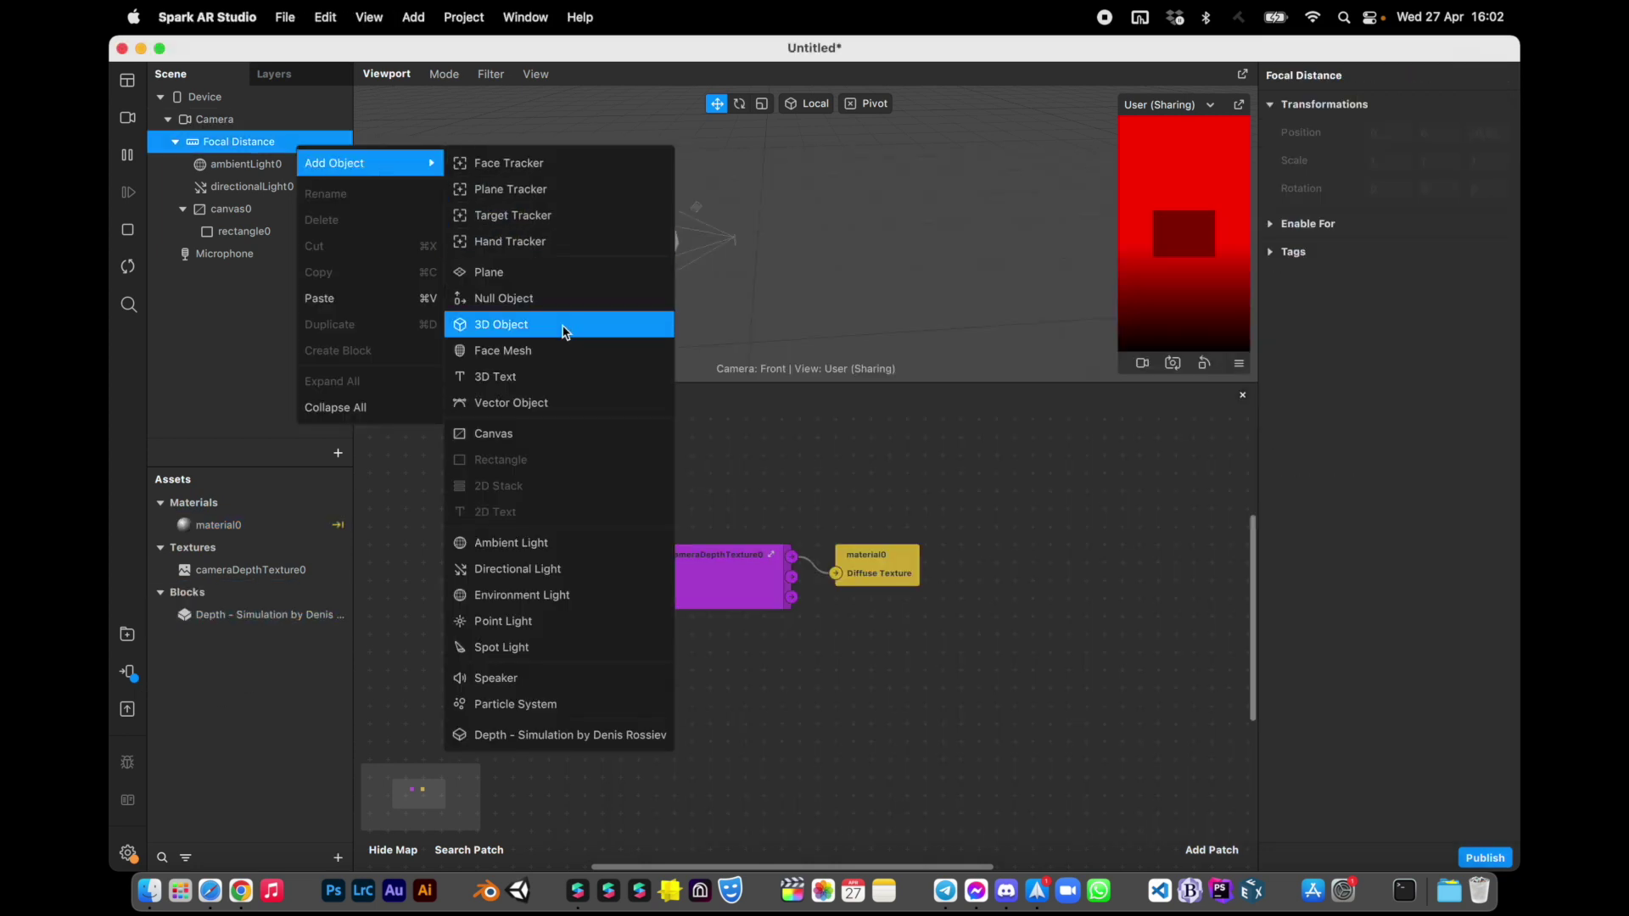
pyautogui.click(571, 191)
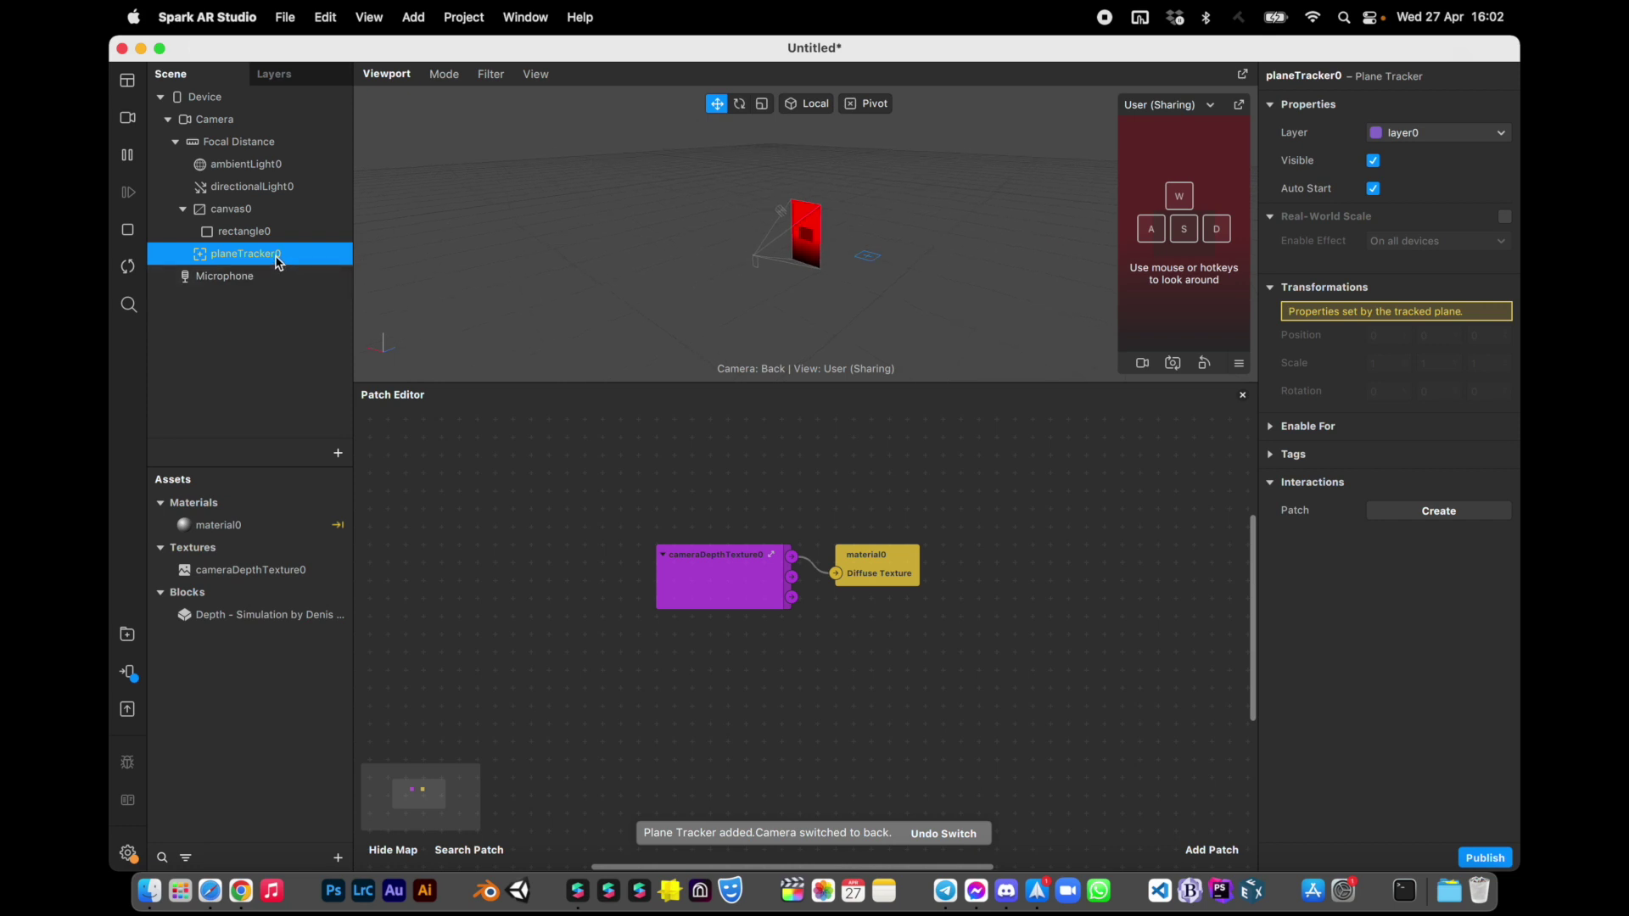
# Place the Depth - Simulation block inside planeTracker0 and look around the simulated scene in the preview.
pyautogui.doubleClick(225, 615)
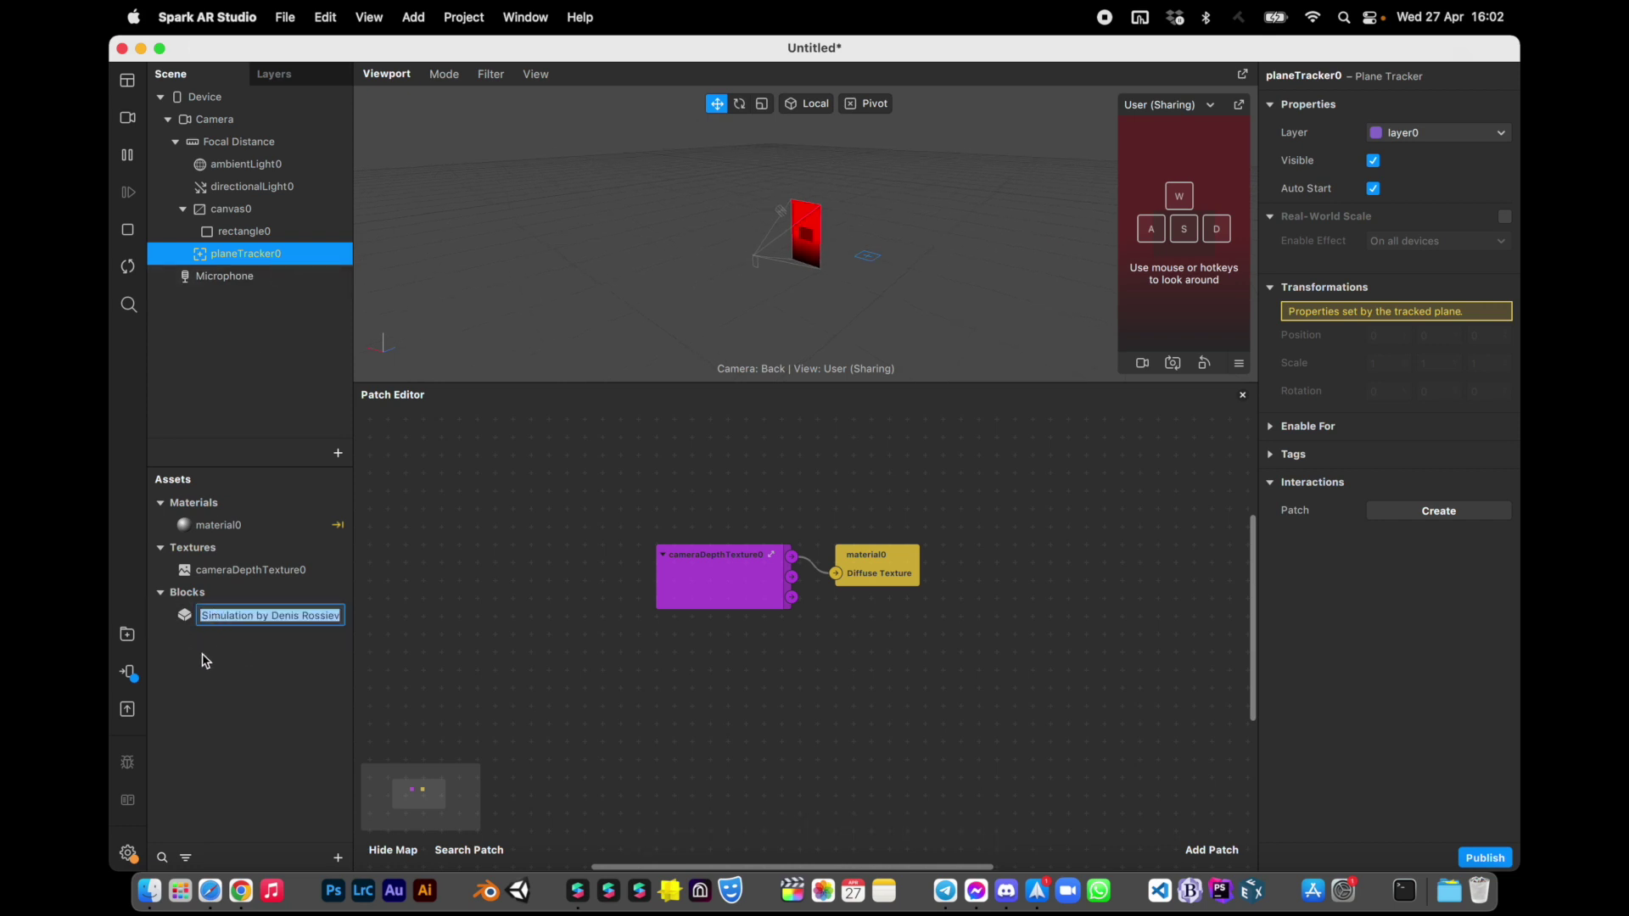
pyautogui.click(267, 567)
pyautogui.doubleClick(257, 618)
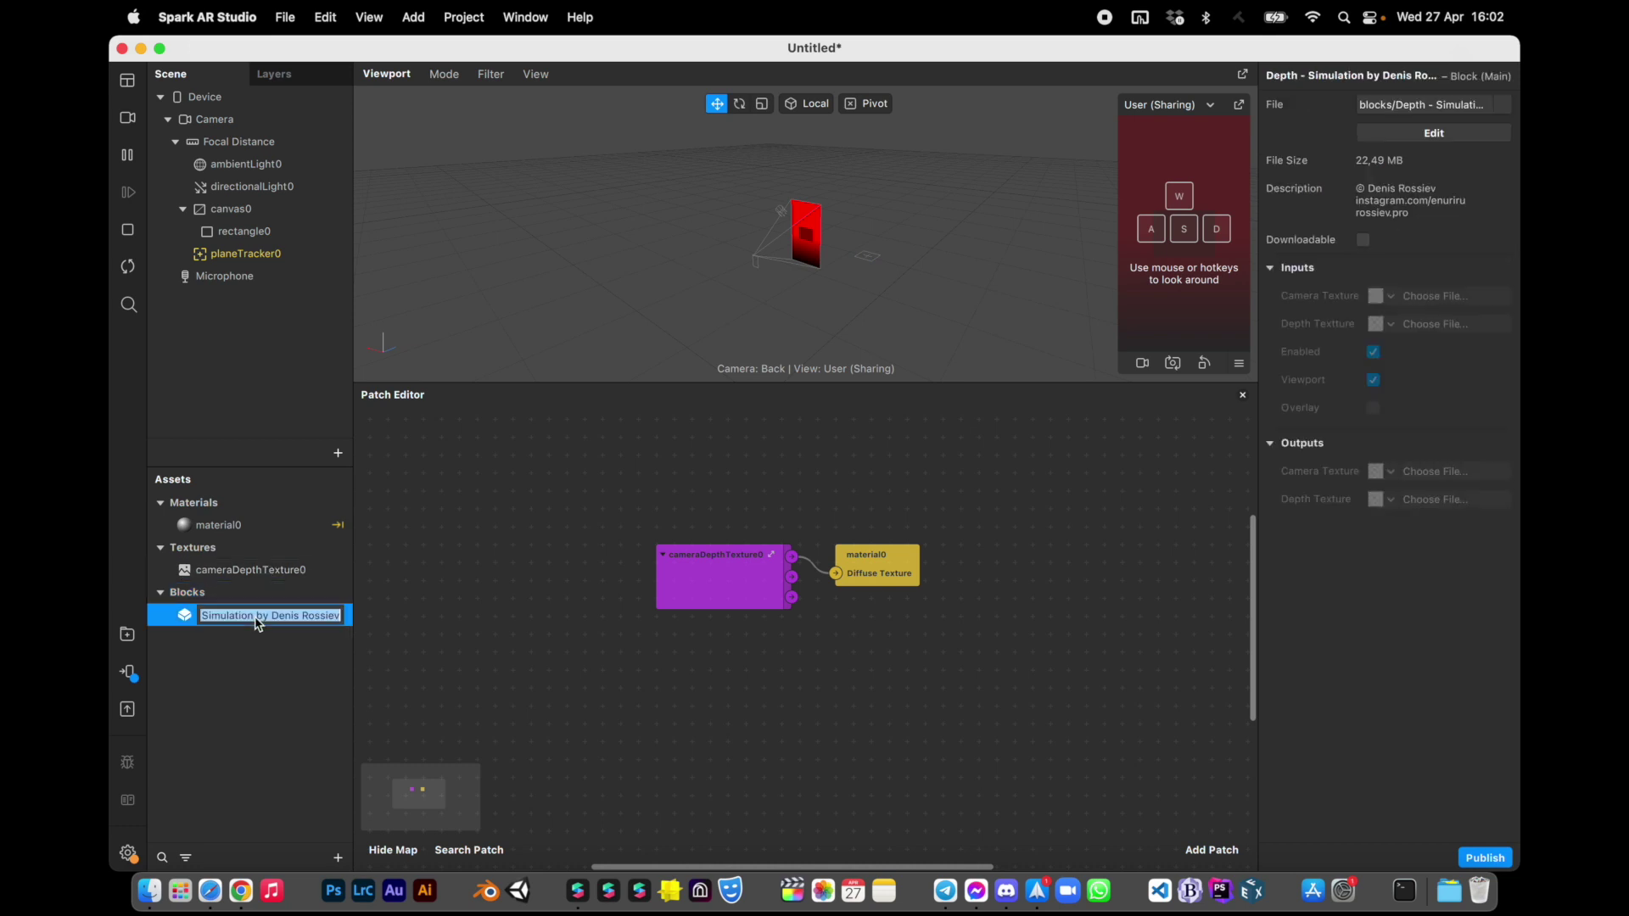
pyautogui.moveTo(181, 620); pyautogui.dragTo(259, 254)
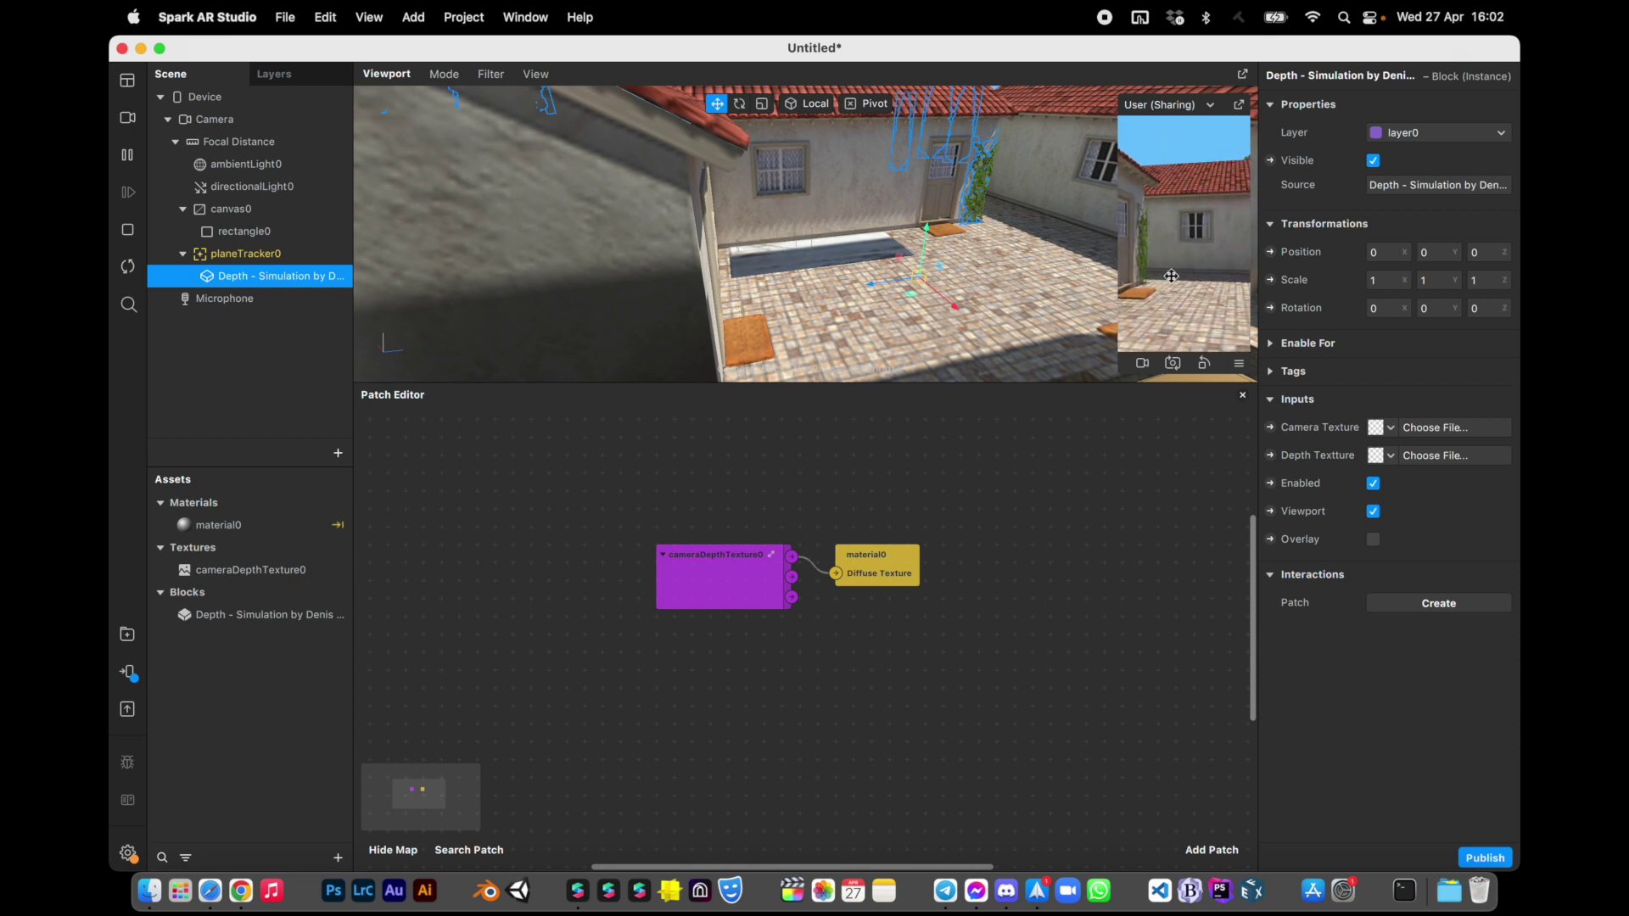
pyautogui.moveTo(1171, 276); pyautogui.dragTo(1168, 277)
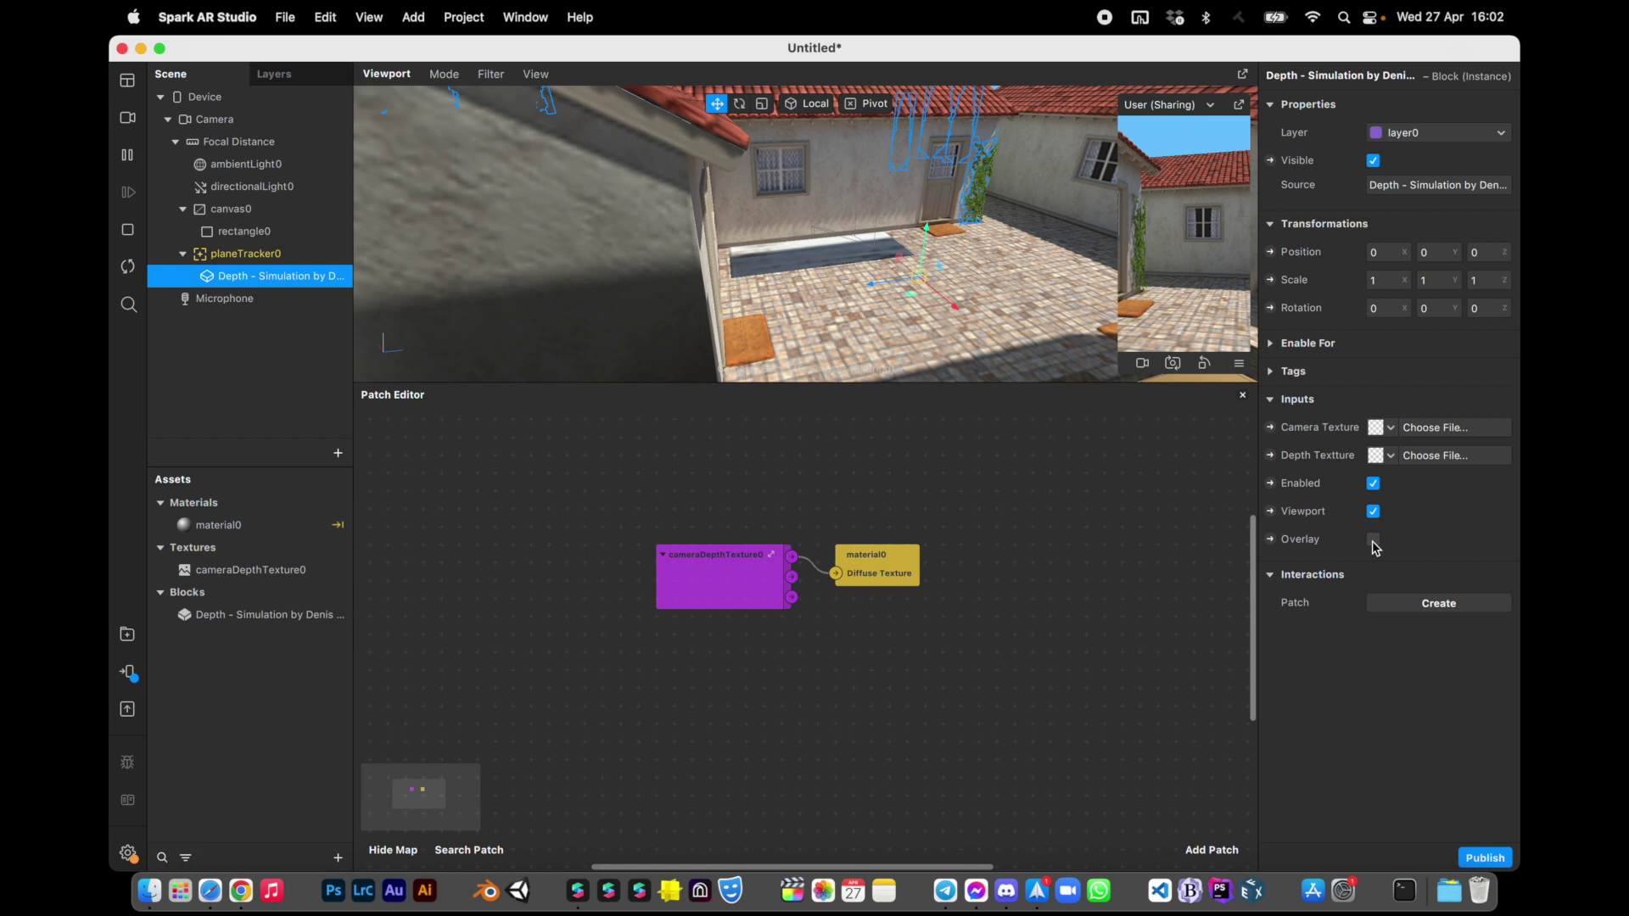
# Test the block's Overlay, Viewport and Enabled options by toggling each one and restoring it.
pyautogui.click(1374, 542)
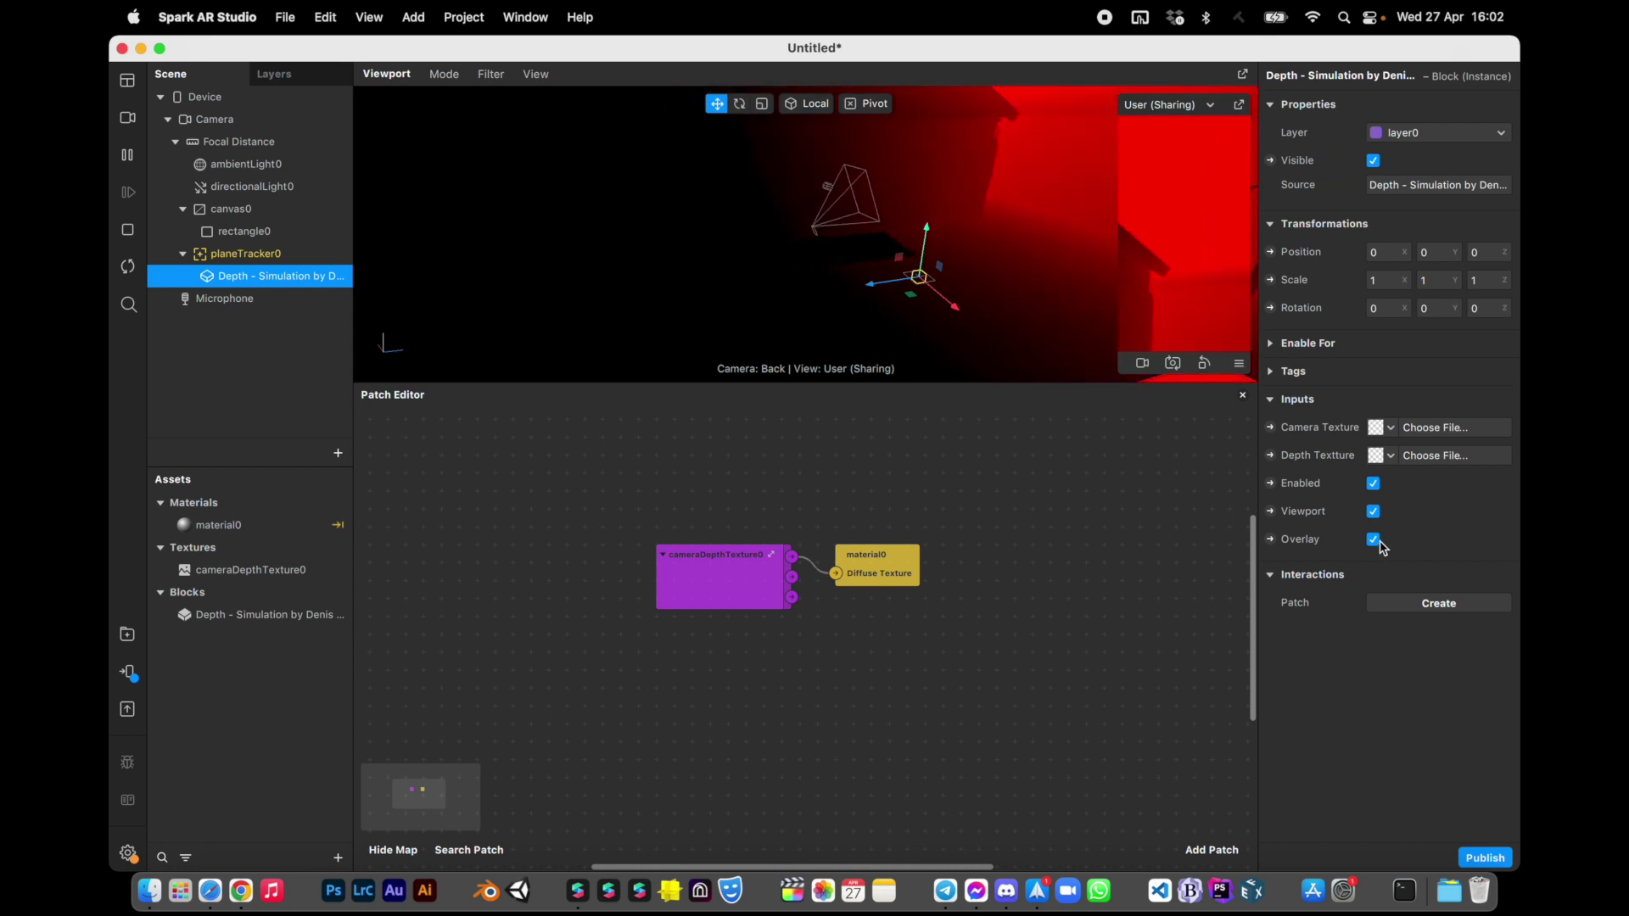
pyautogui.click(1373, 540)
pyautogui.click(1374, 512)
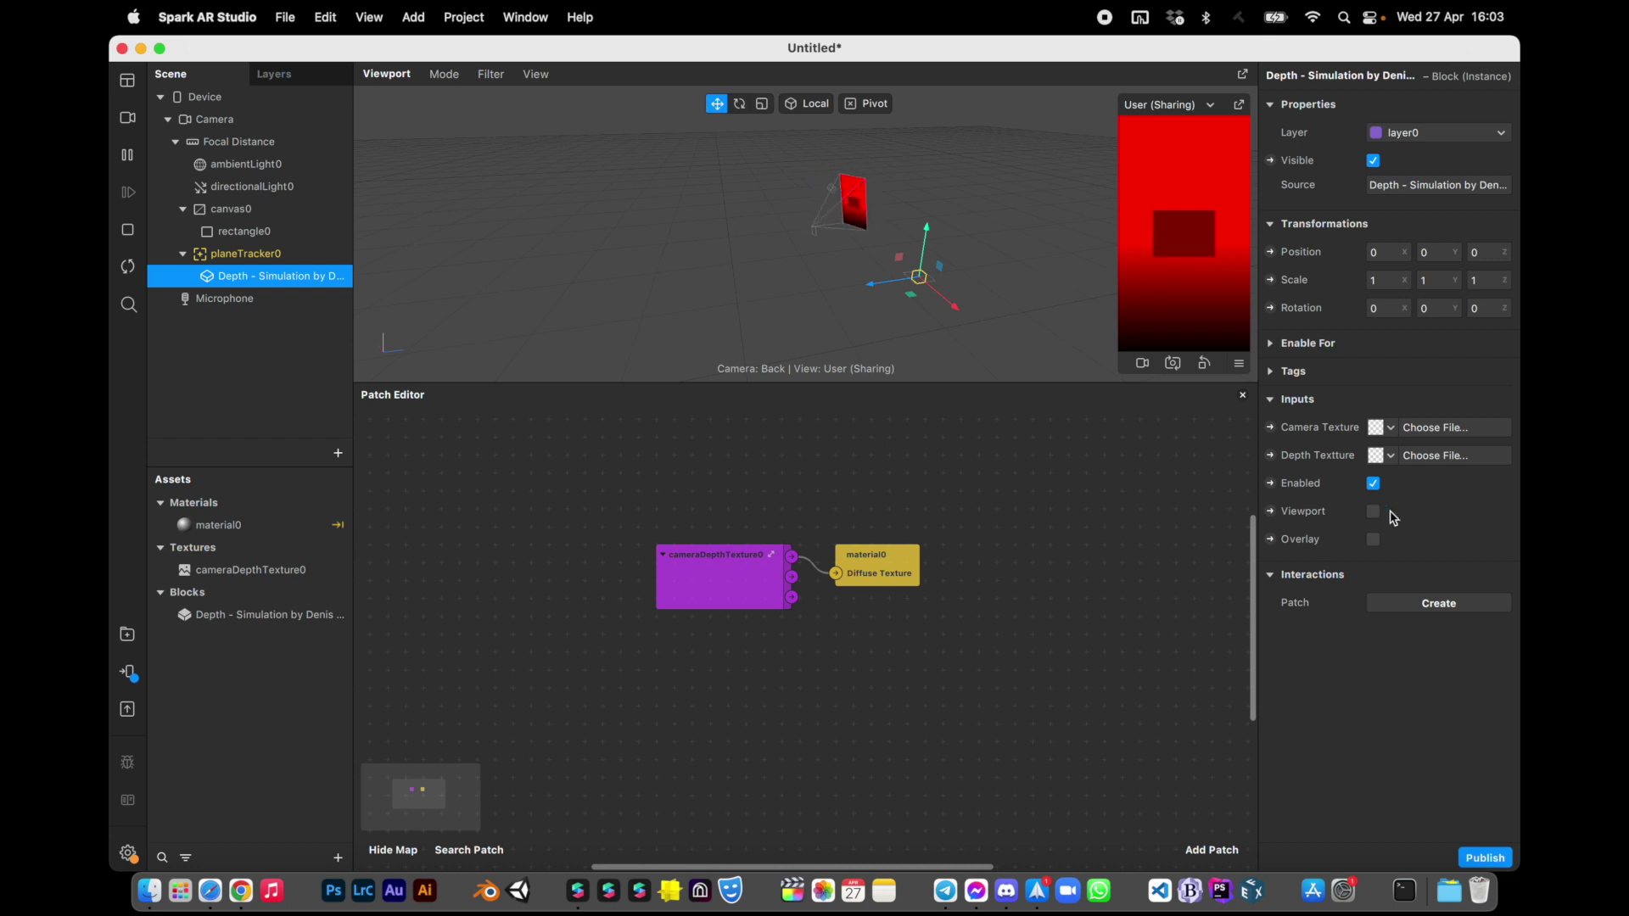
pyautogui.click(1374, 511)
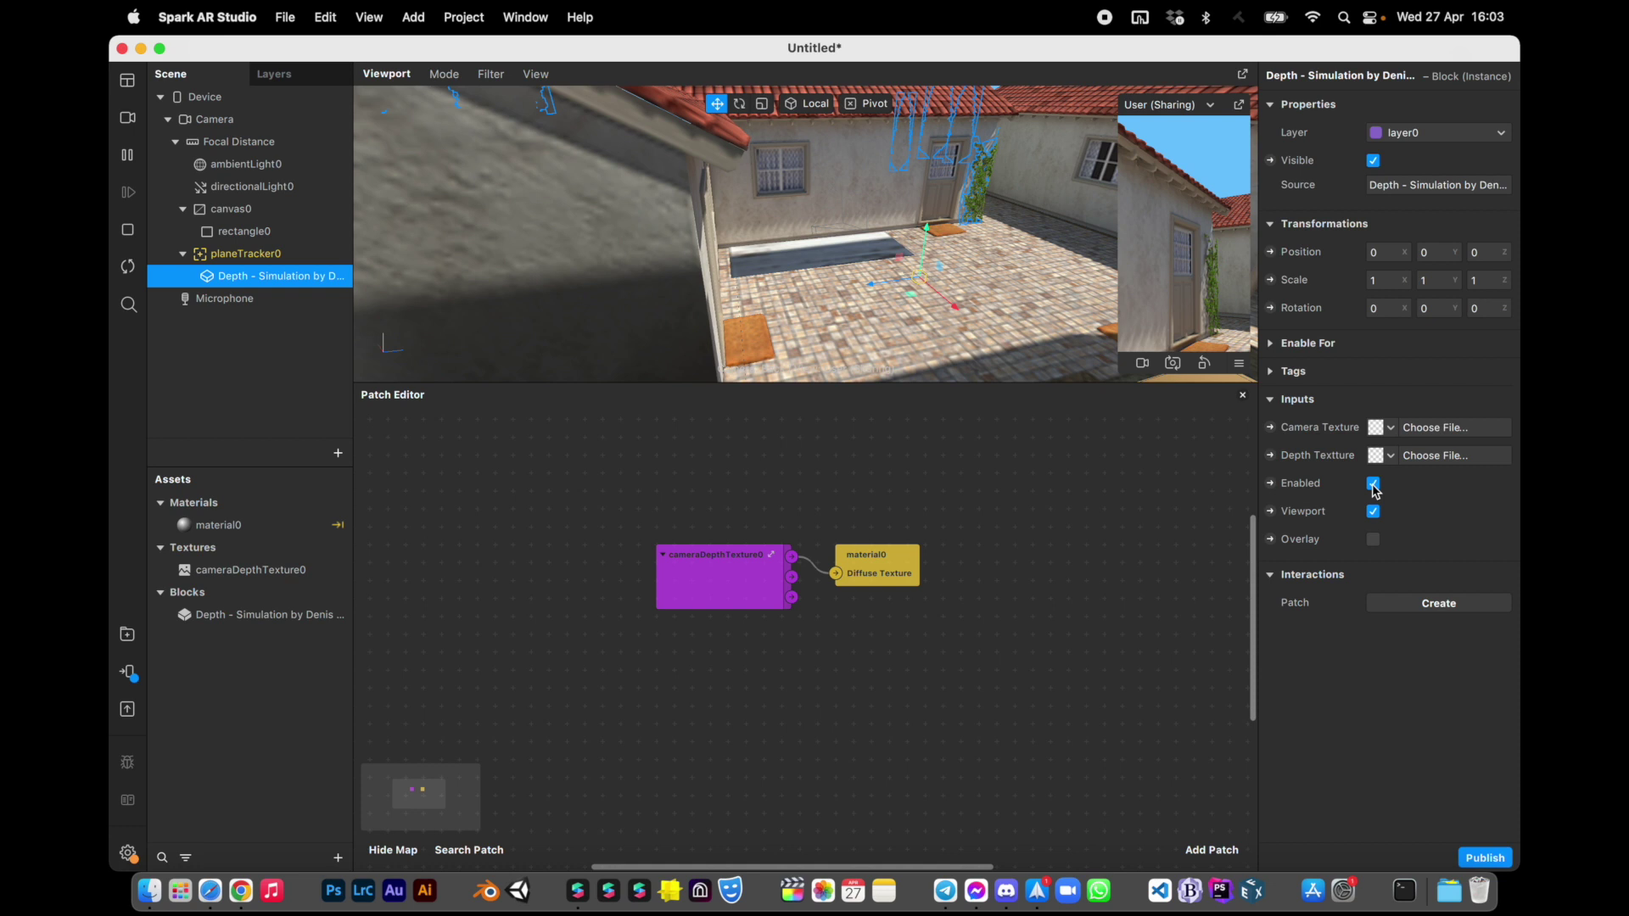
pyautogui.click(1374, 484)
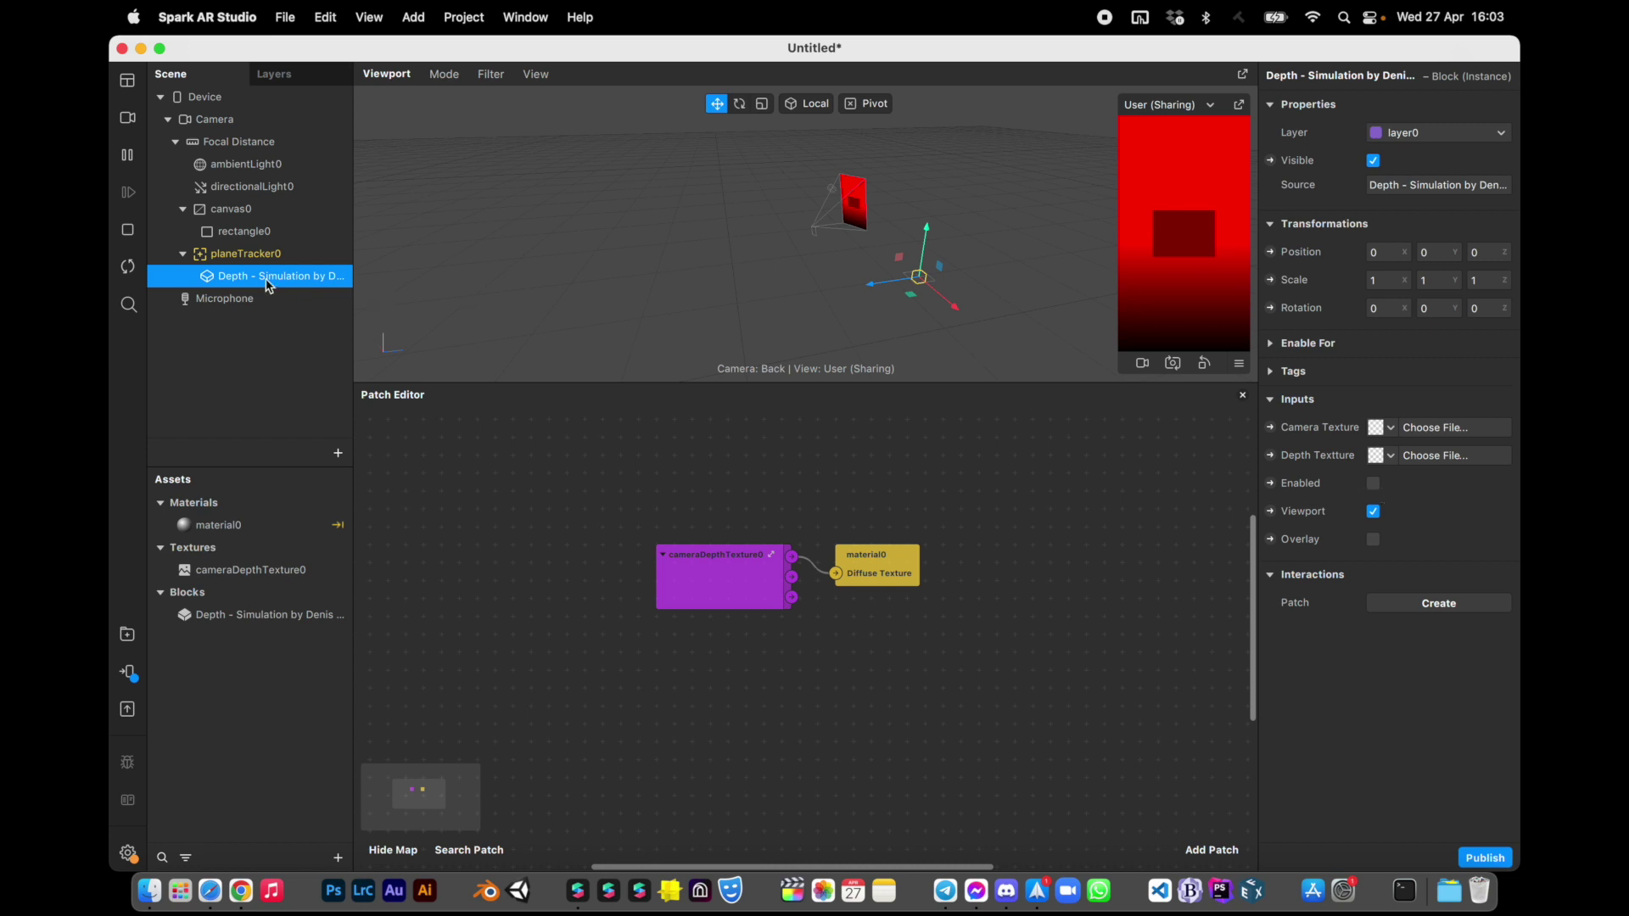
pyautogui.click(1375, 485)
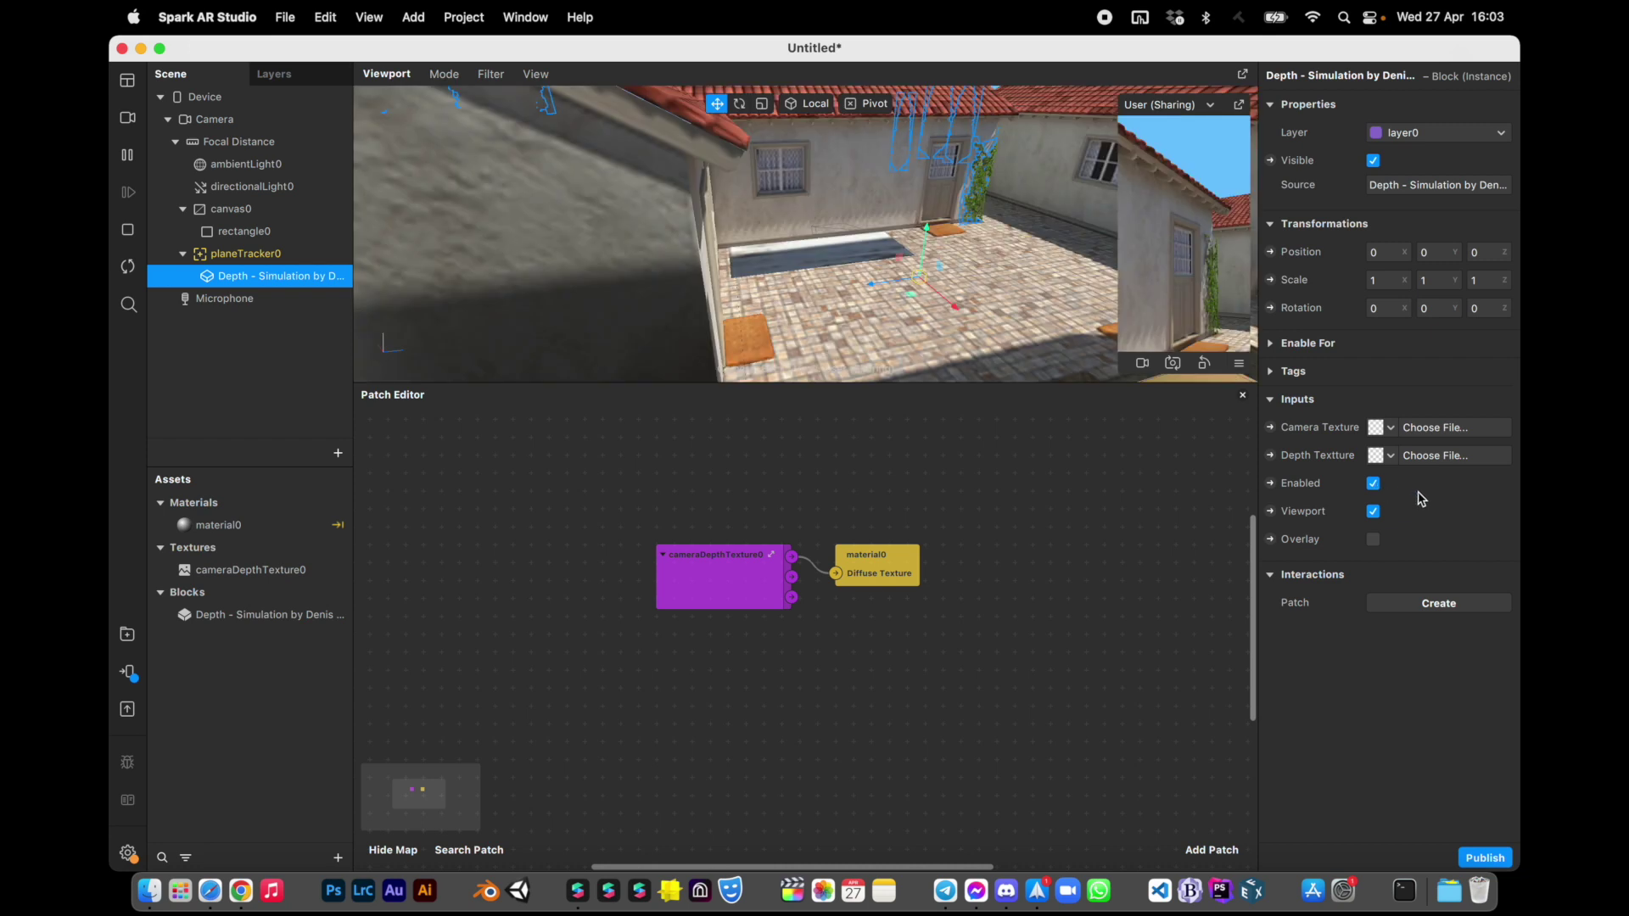
# Create patches for the block's camera and depth texture inputs and feed them from a newly extracted camera texture and cameraDepthTexture0.
pyautogui.click(1271, 427)
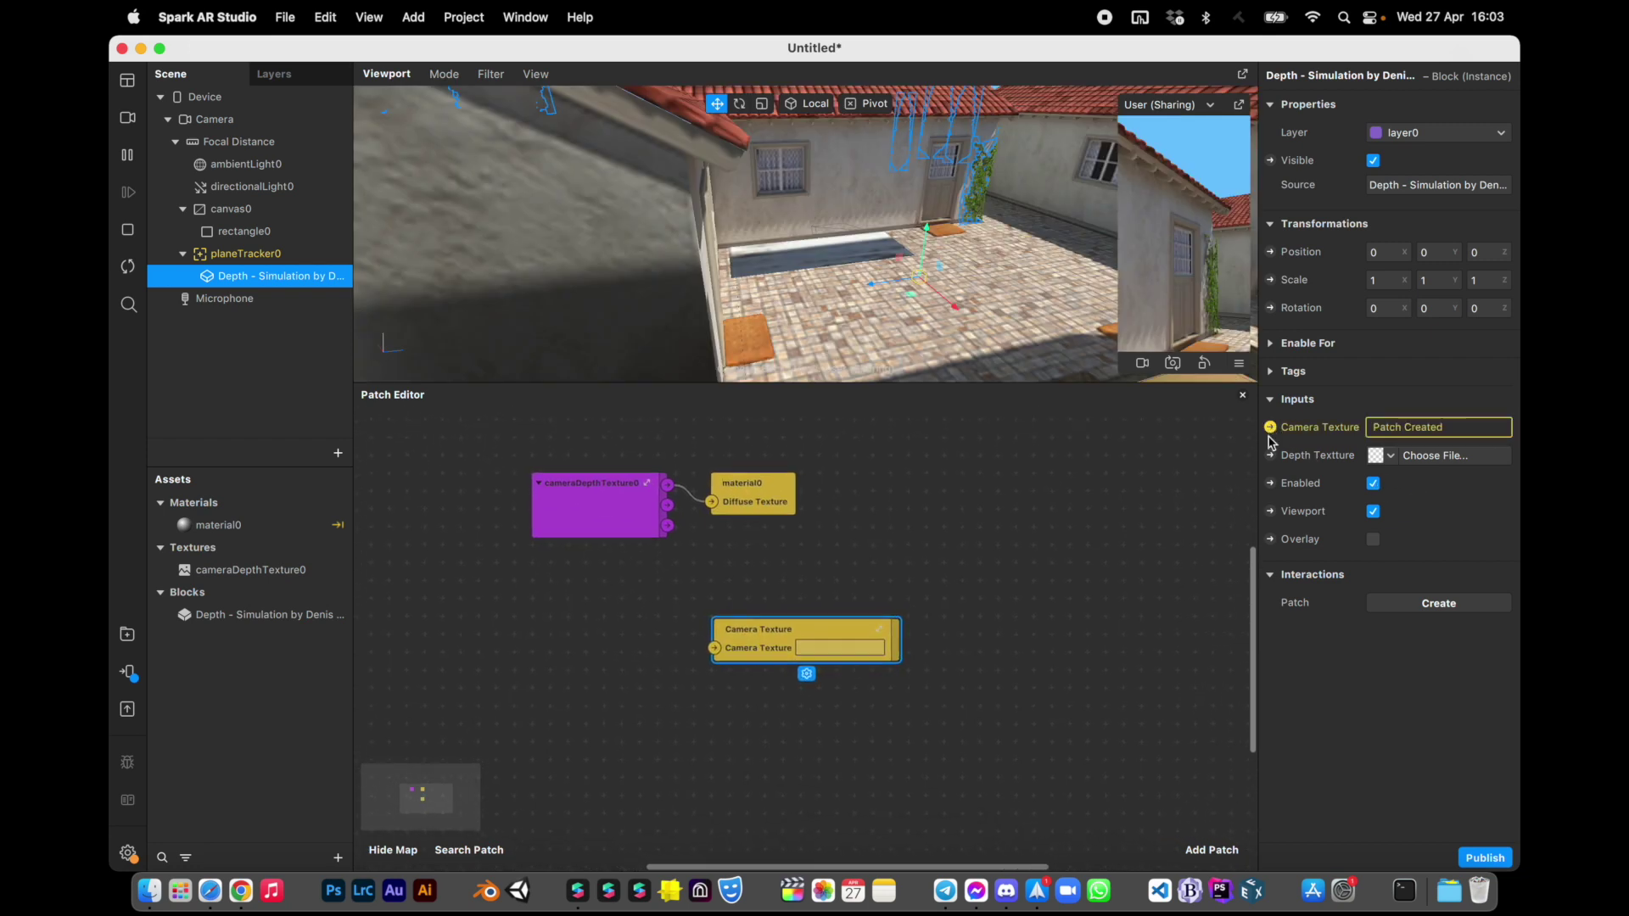
pyautogui.click(1270, 455)
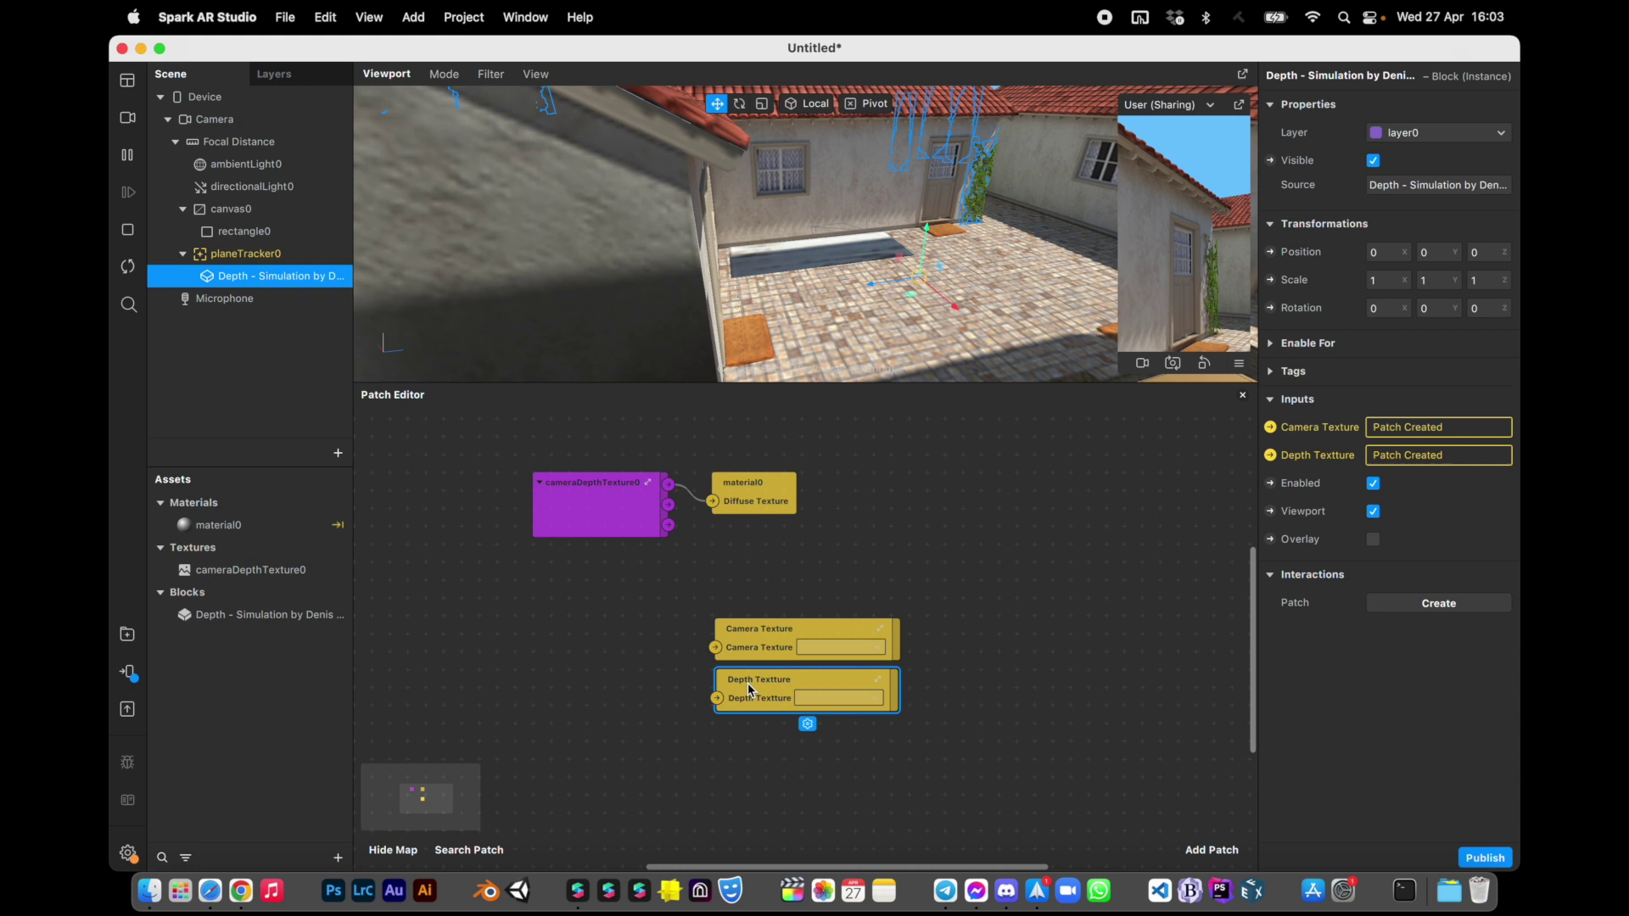
pyautogui.click(281, 122)
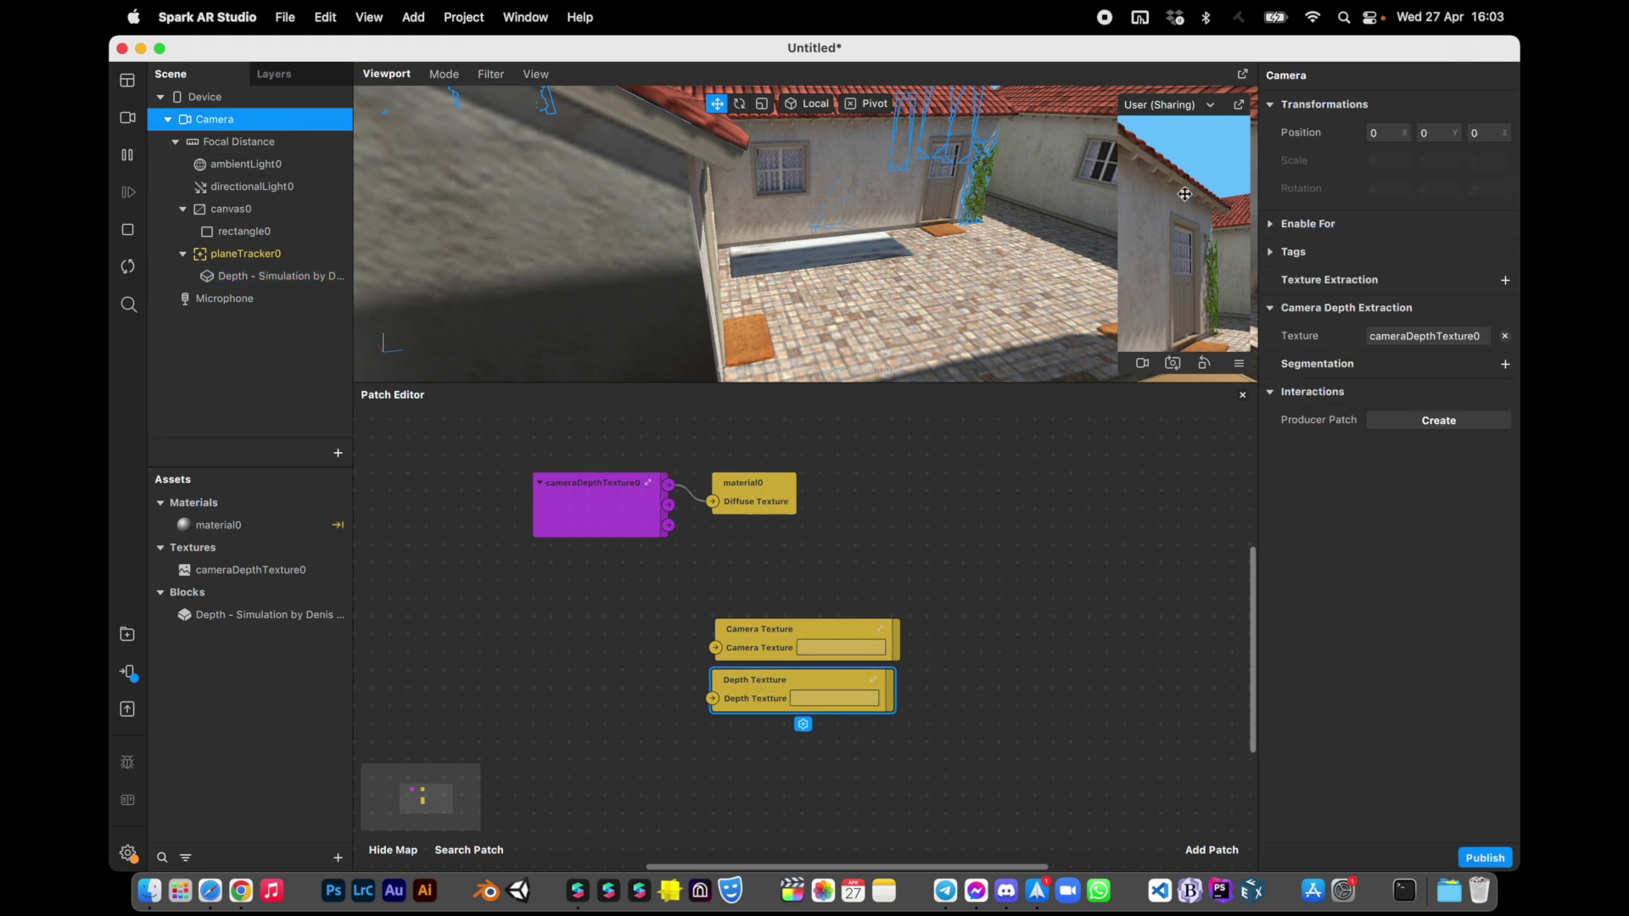
pyautogui.click(1508, 282)
pyautogui.moveTo(335, 592); pyautogui.dragTo(716, 647)
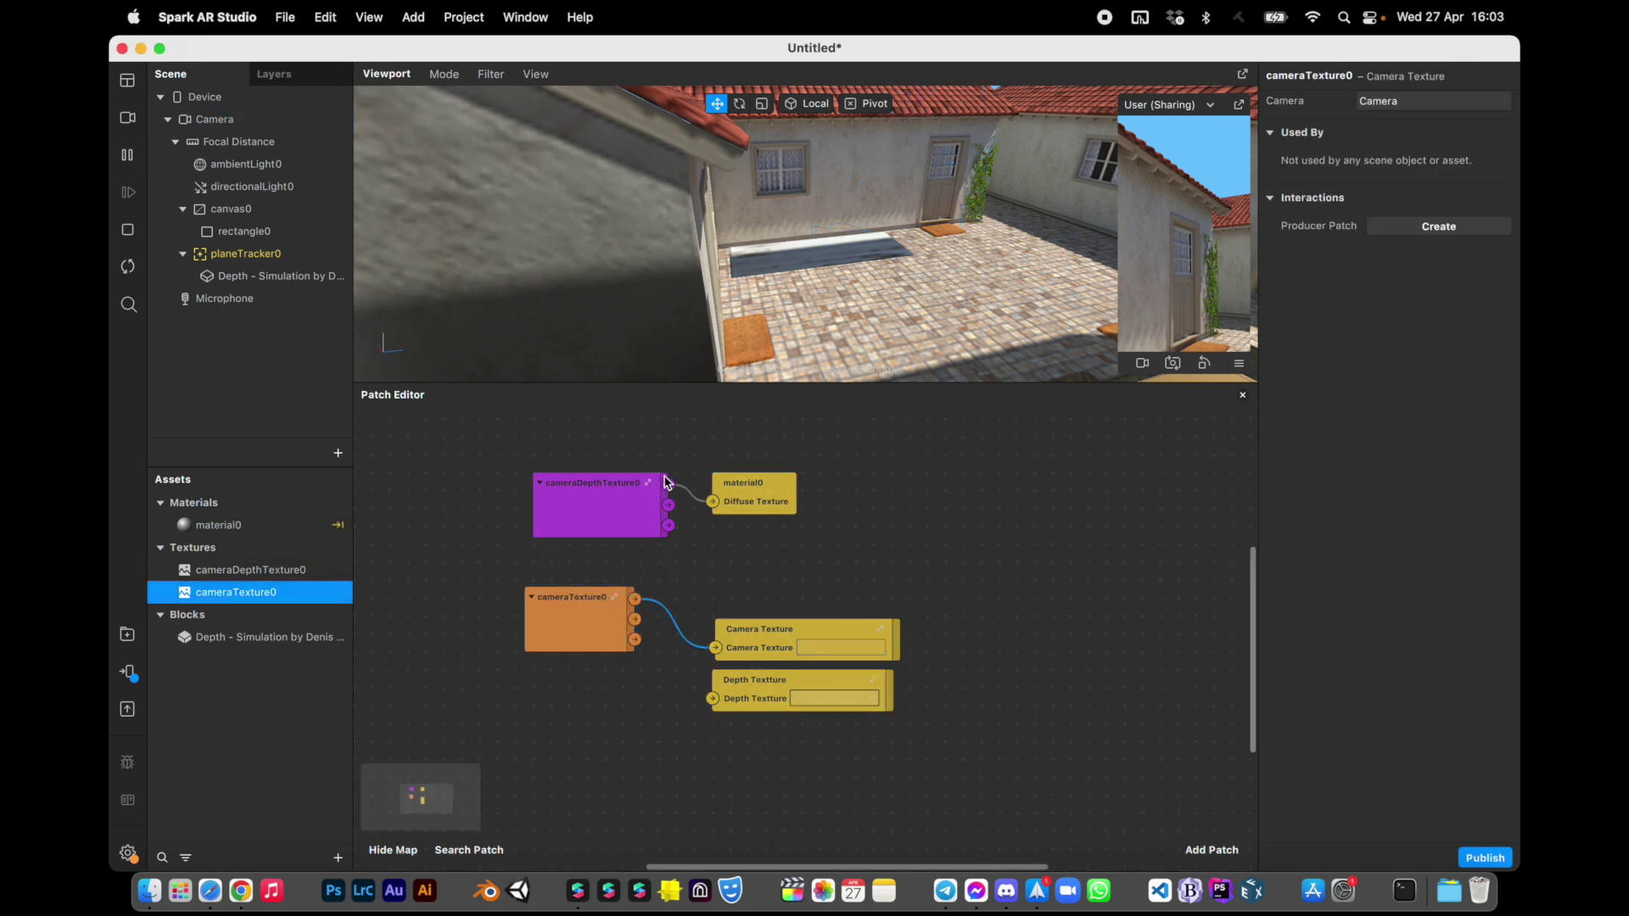
pyautogui.moveTo(666, 482); pyautogui.dragTo(713, 698)
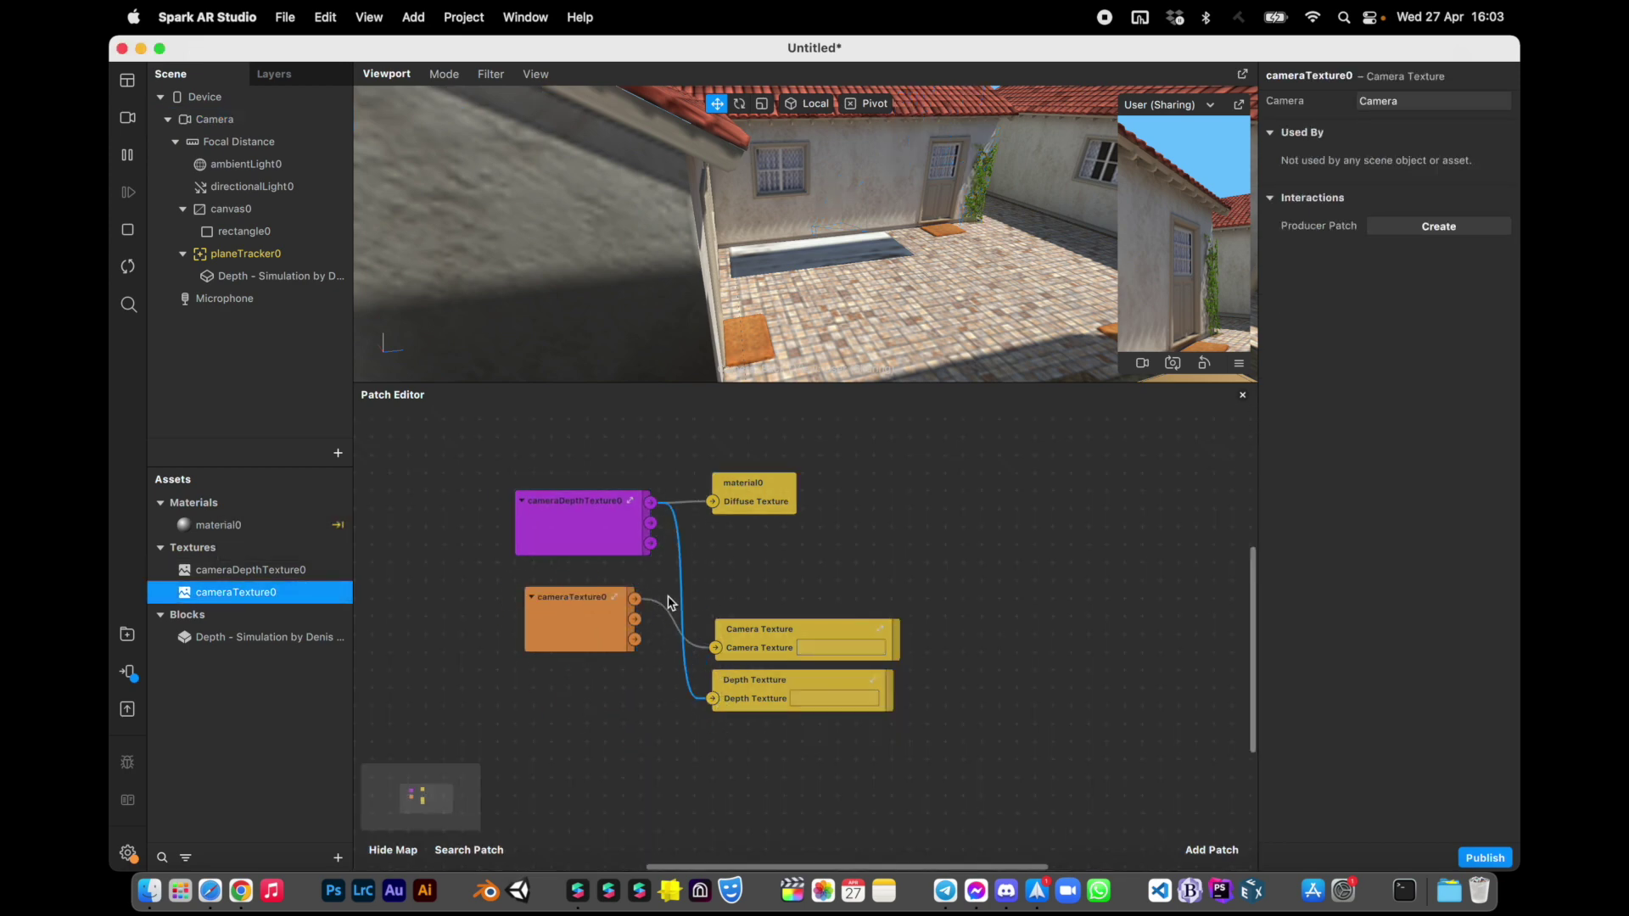
pyautogui.moveTo(585, 529); pyautogui.dragTo(583, 706)
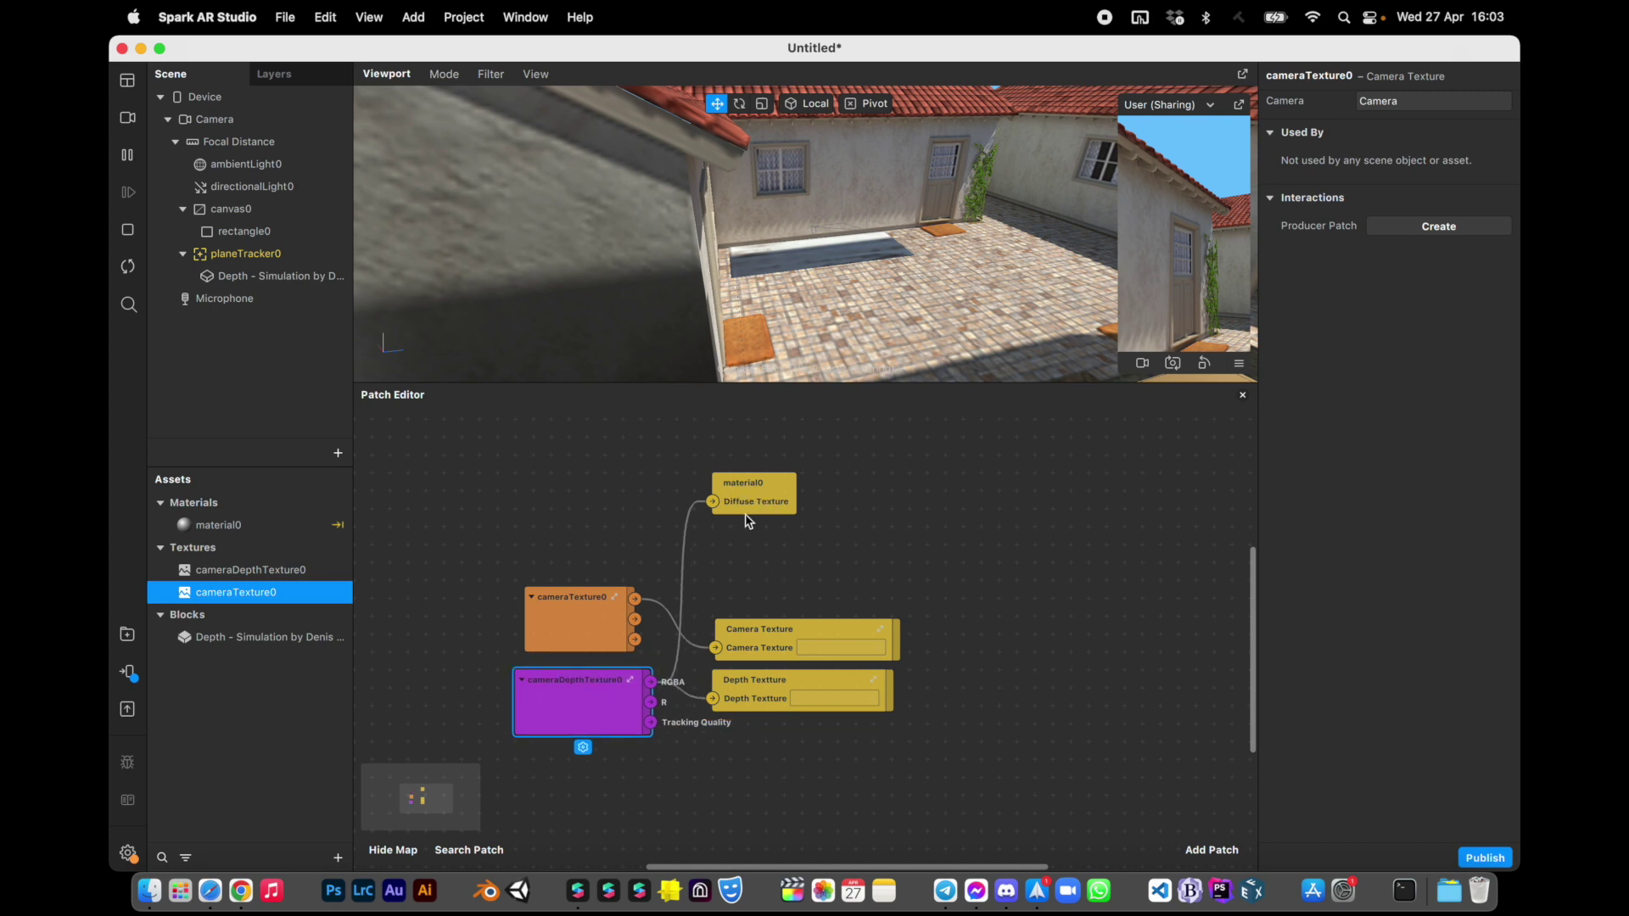
# Add the Depth - Simulation instance to the patch graph and connect its Depth Texture output to material0's Diffuse Texture.
pyautogui.moveTo(299, 279); pyautogui.dragTo(619, 825)
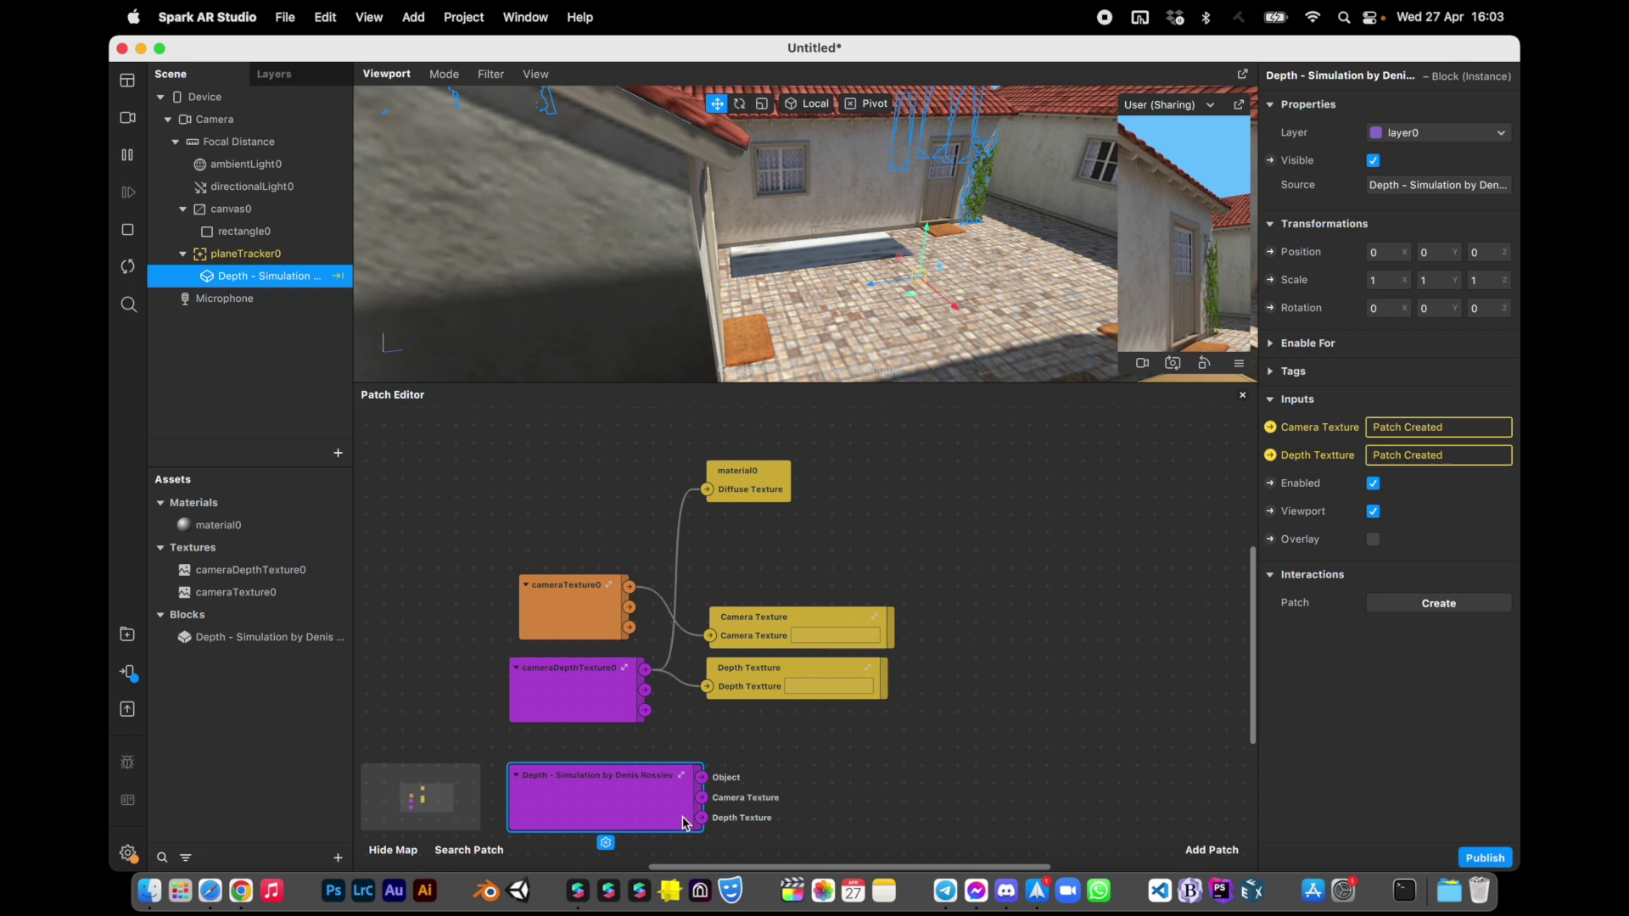
pyautogui.moveTo(748, 476); pyautogui.dragTo(909, 783)
pyautogui.moveTo(702, 817); pyautogui.dragTo(869, 800)
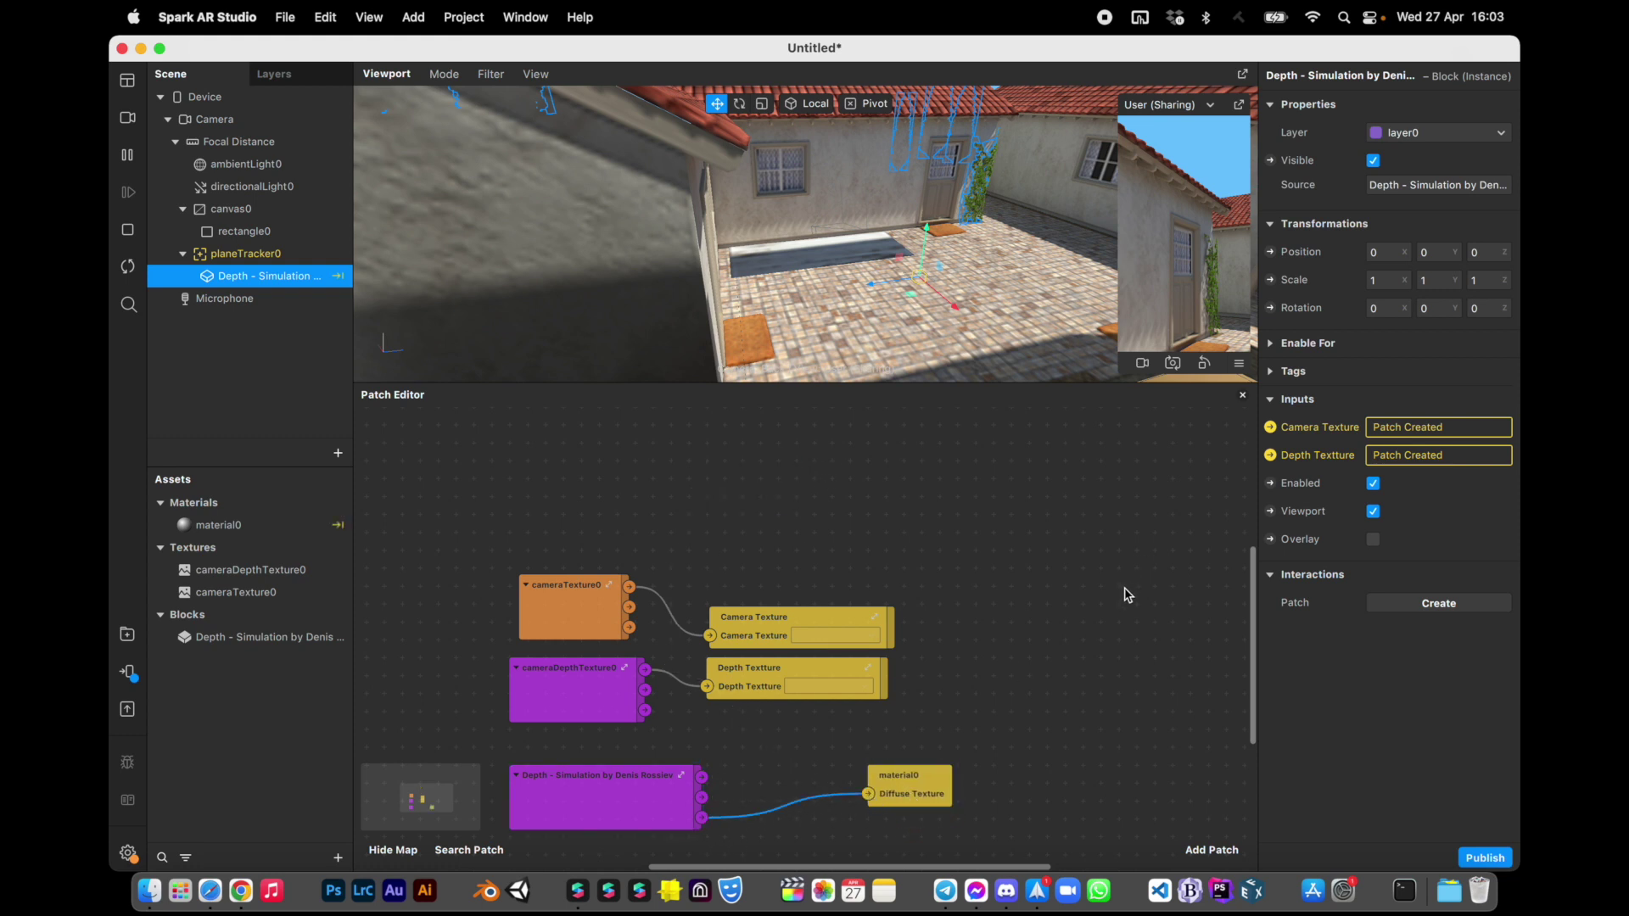
# Collapse canvas0 and planeTracker0 and reorder the scene so canvas0 sits below planeTracker0.
pyautogui.click(182, 209)
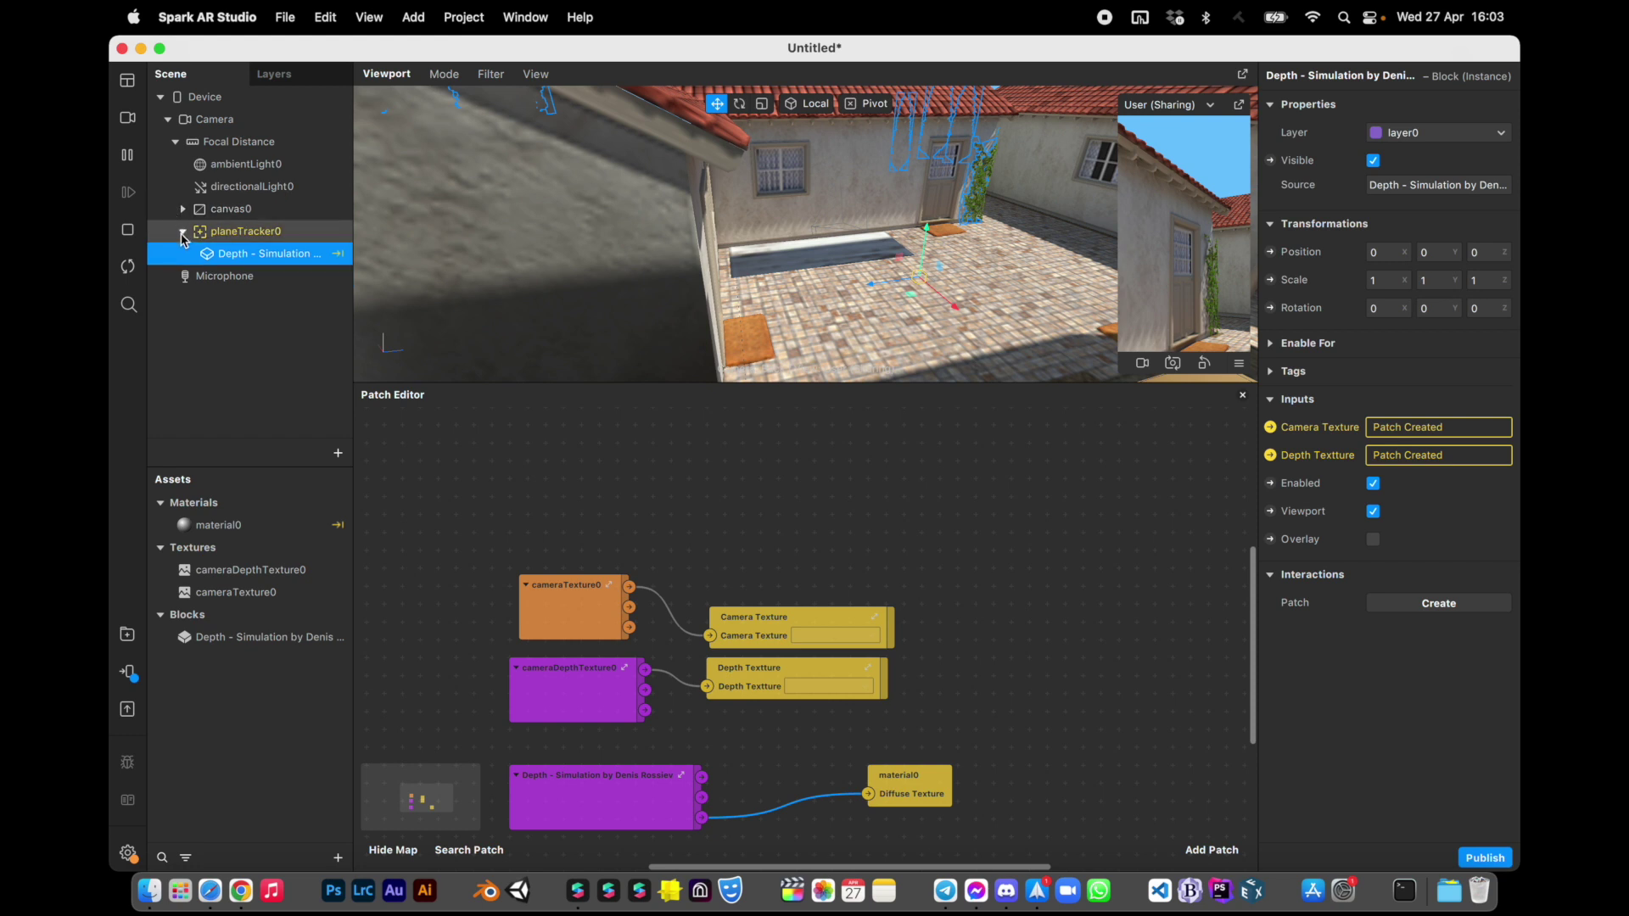
pyautogui.click(183, 232)
pyautogui.moveTo(283, 209); pyautogui.dragTo(270, 243)
# Insert a Multiply patch with value 0,2 between the block's Depth Texture output and material0's Diffuse Texture.
pyautogui.scroll(-2, 959, 594)
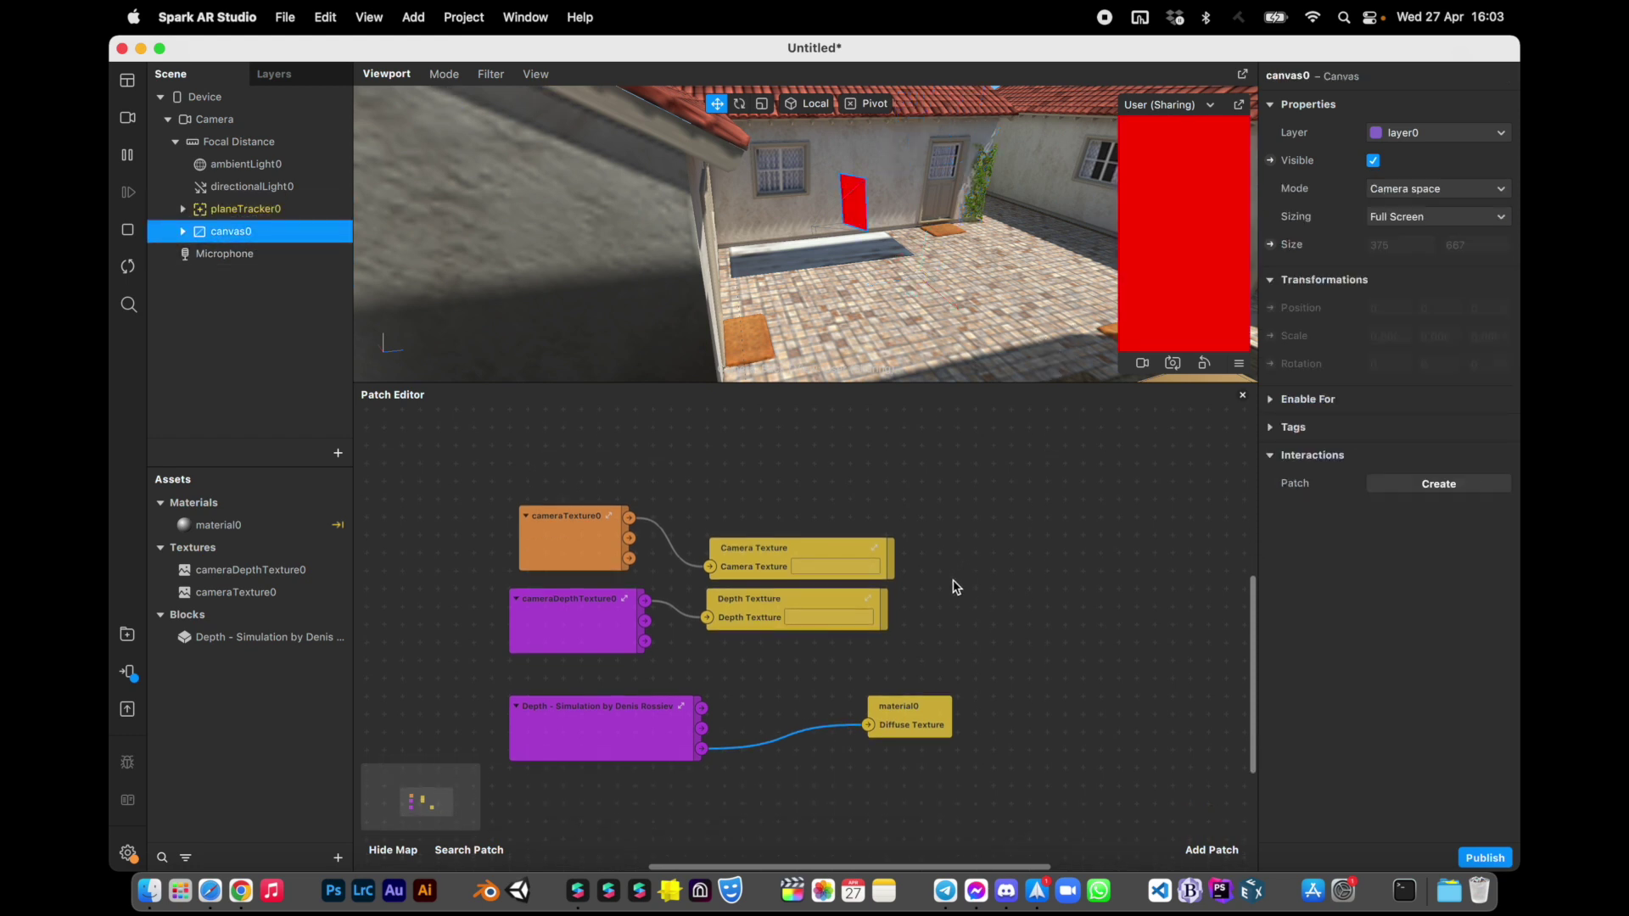
pyautogui.rightClick(735, 684)
pyautogui.write('mul')
pyautogui.press('Return')
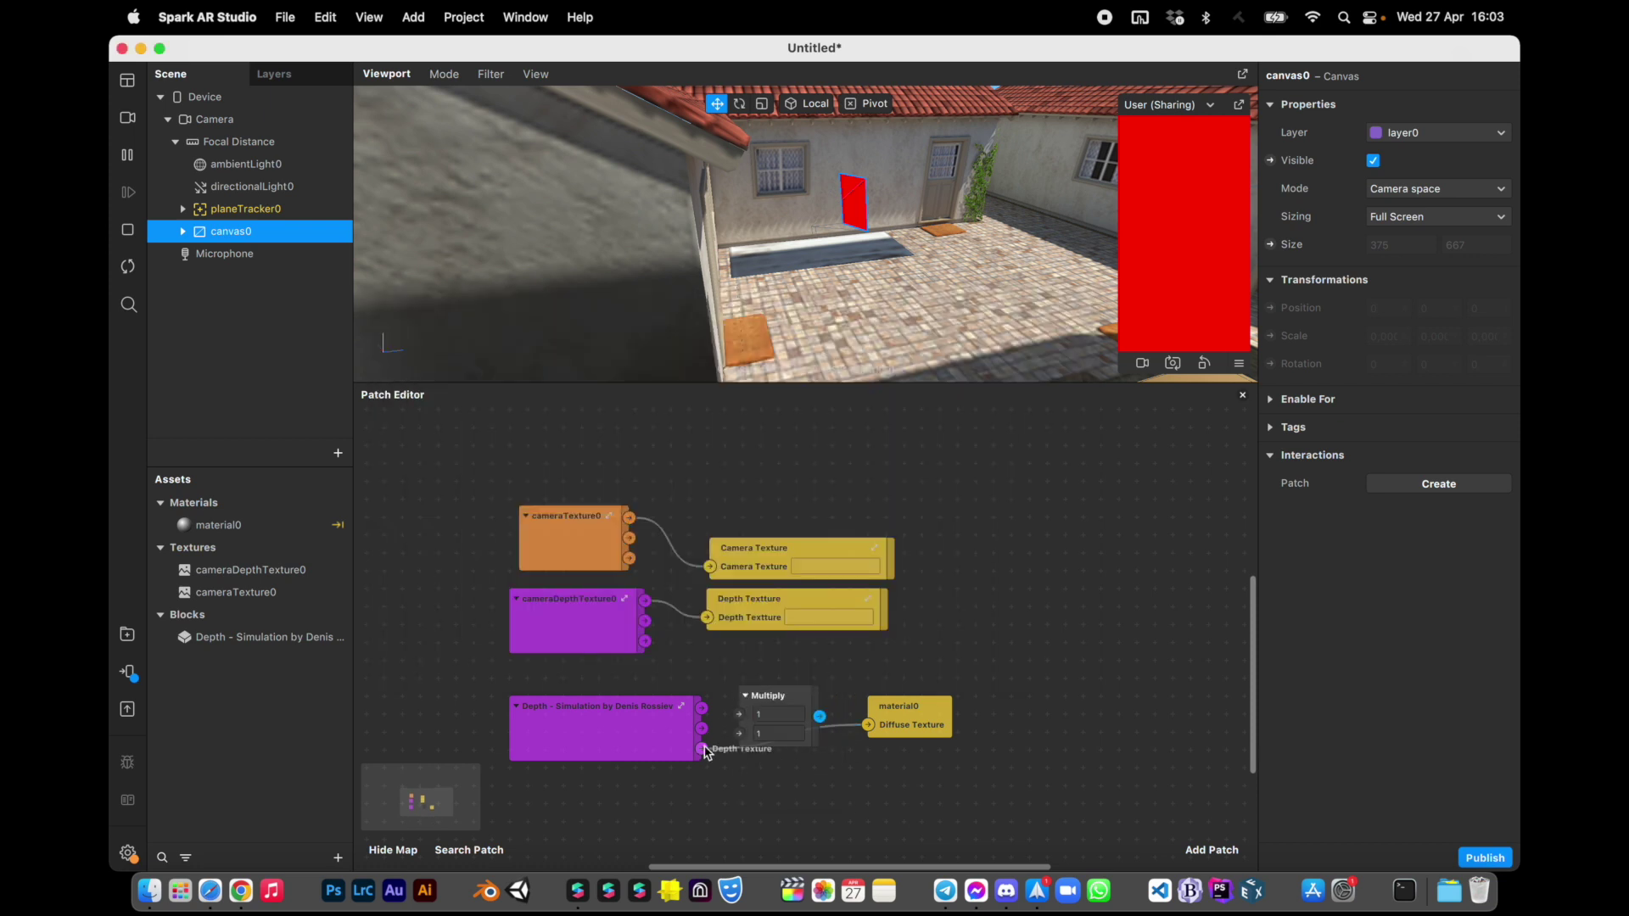
pyautogui.moveTo(704, 751); pyautogui.dragTo(739, 734)
pyautogui.click(771, 732)
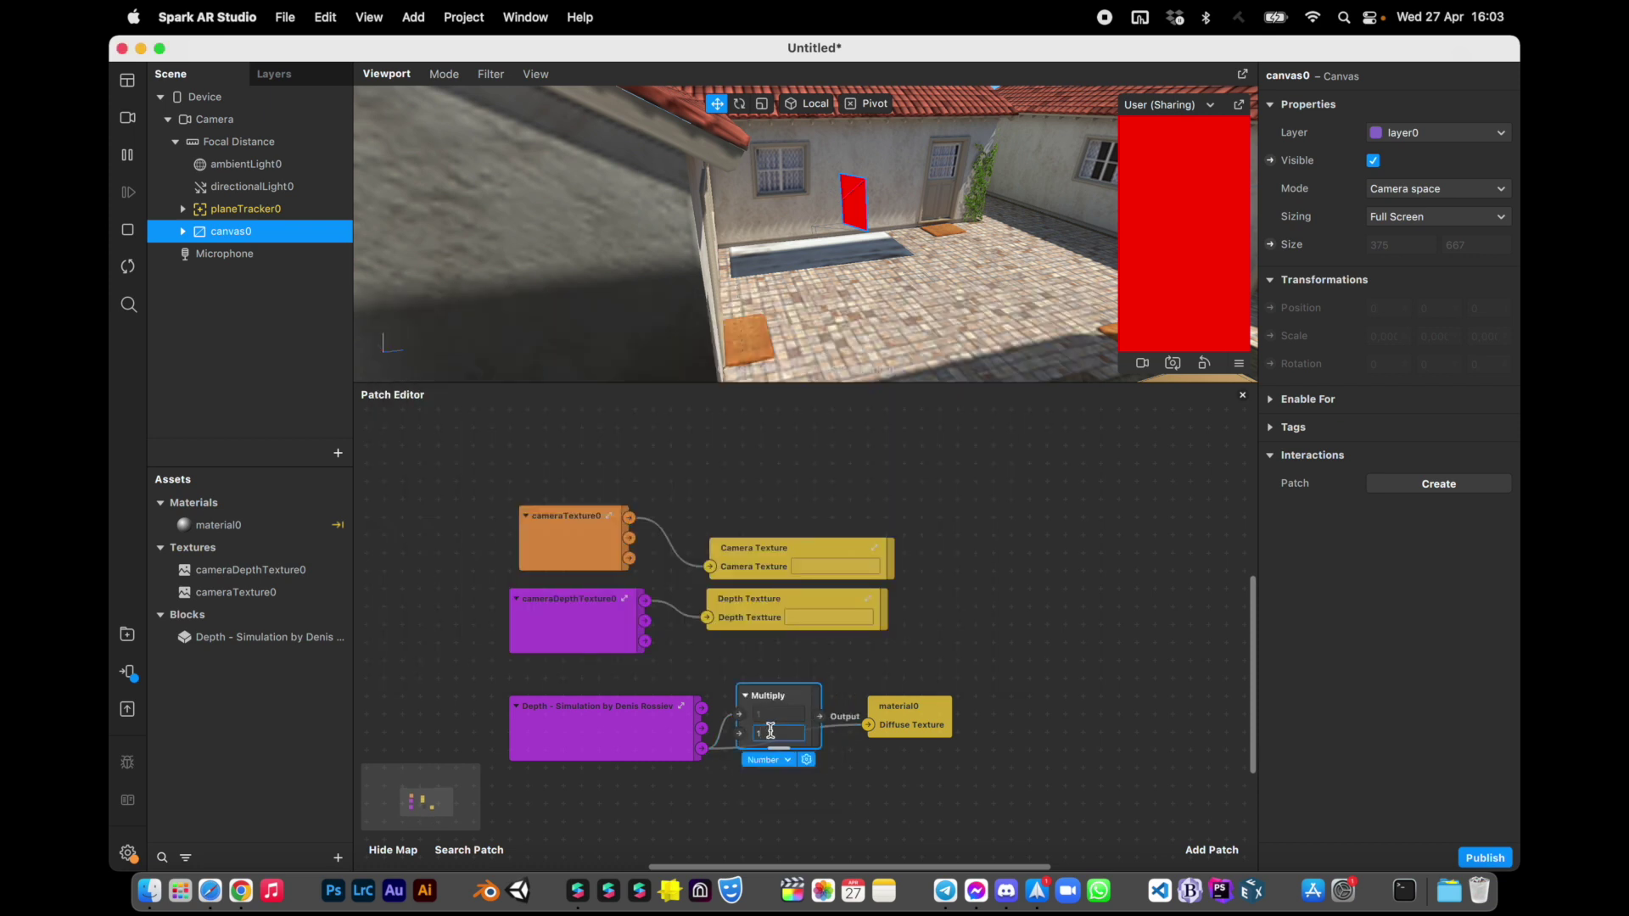
pyautogui.write('0,2')
pyautogui.click(857, 764)
pyautogui.moveTo(820, 716); pyautogui.dragTo(867, 724)
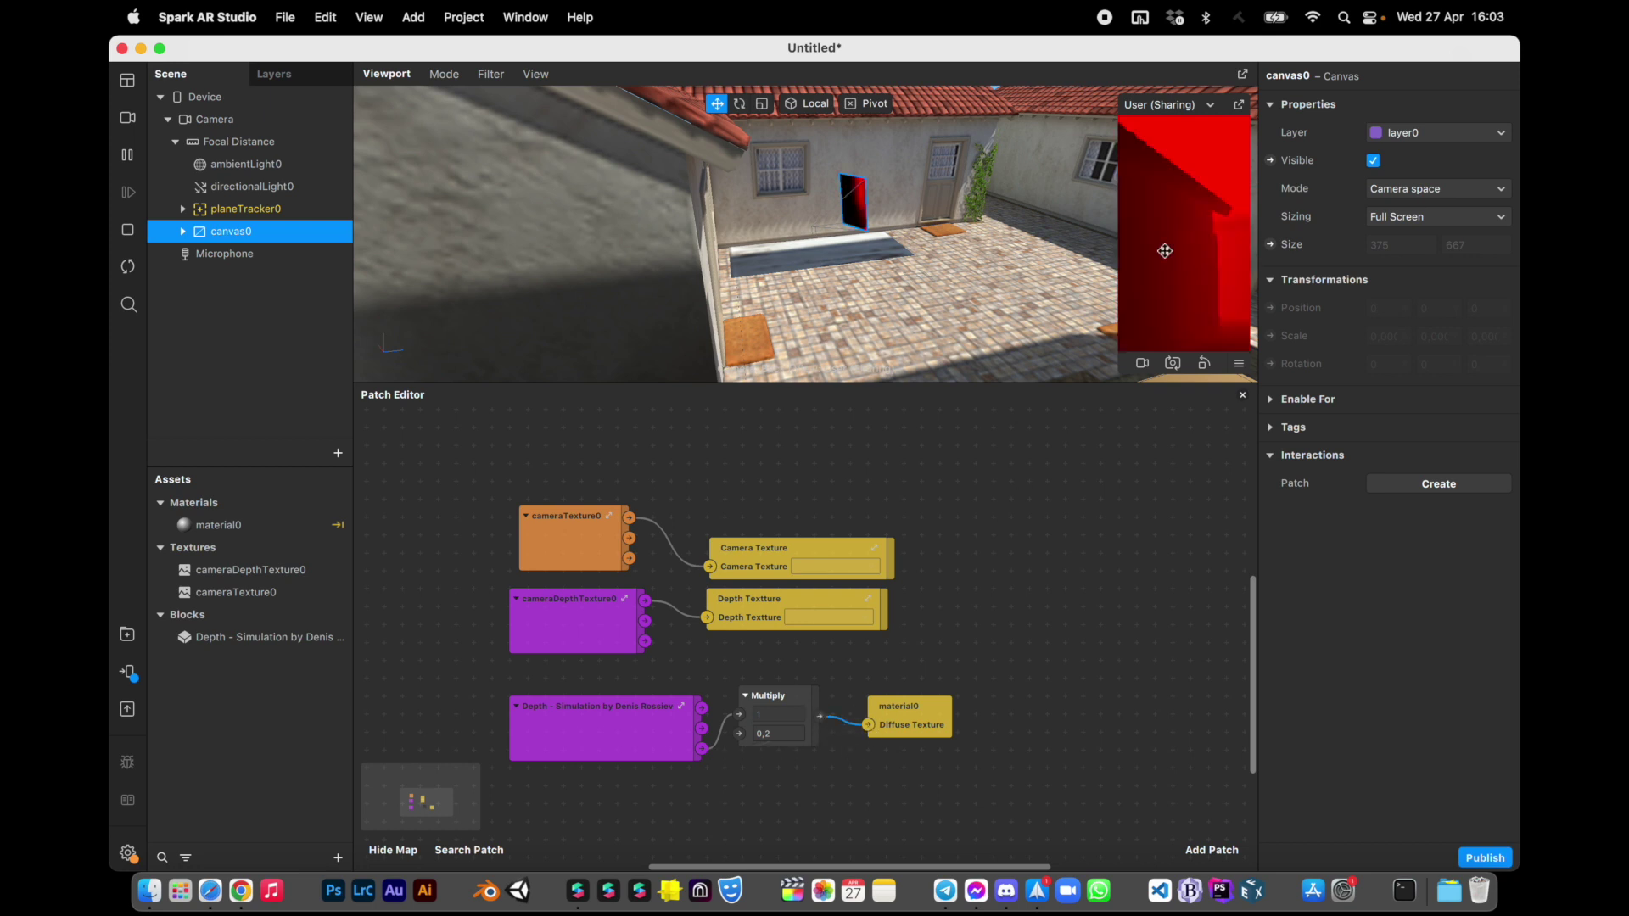
# Preview the depth output from another viewing angle and shift the Depth - Simulation patch away from the Multiply patch.
pyautogui.moveTo(1177, 246); pyautogui.dragTo(1071, 288)
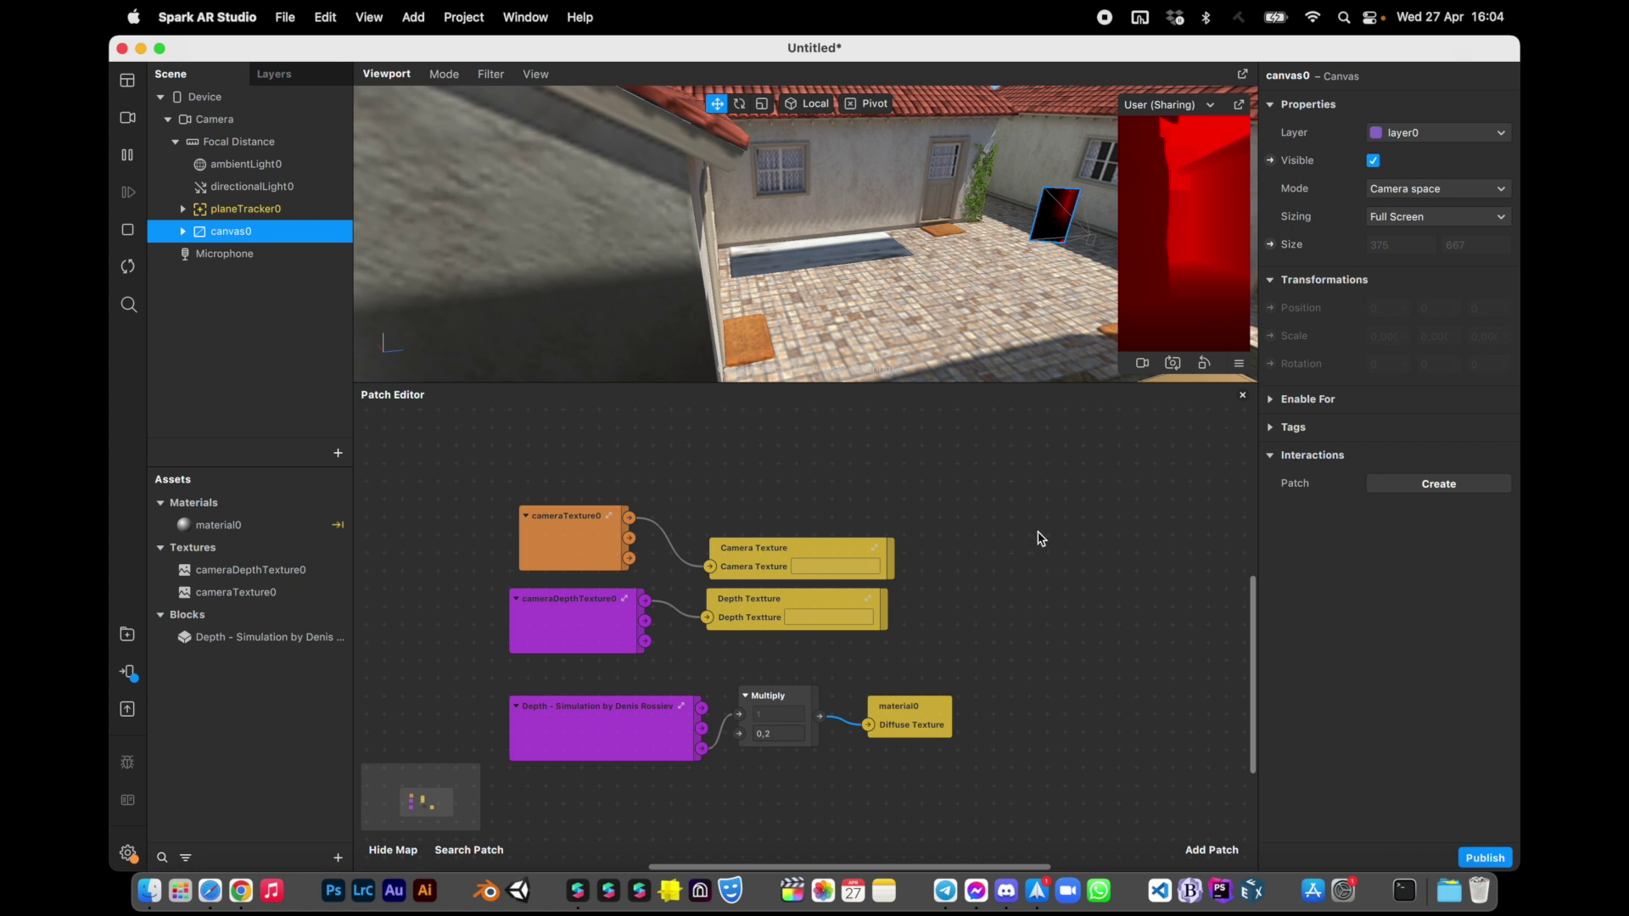
pyautogui.click(650, 754)
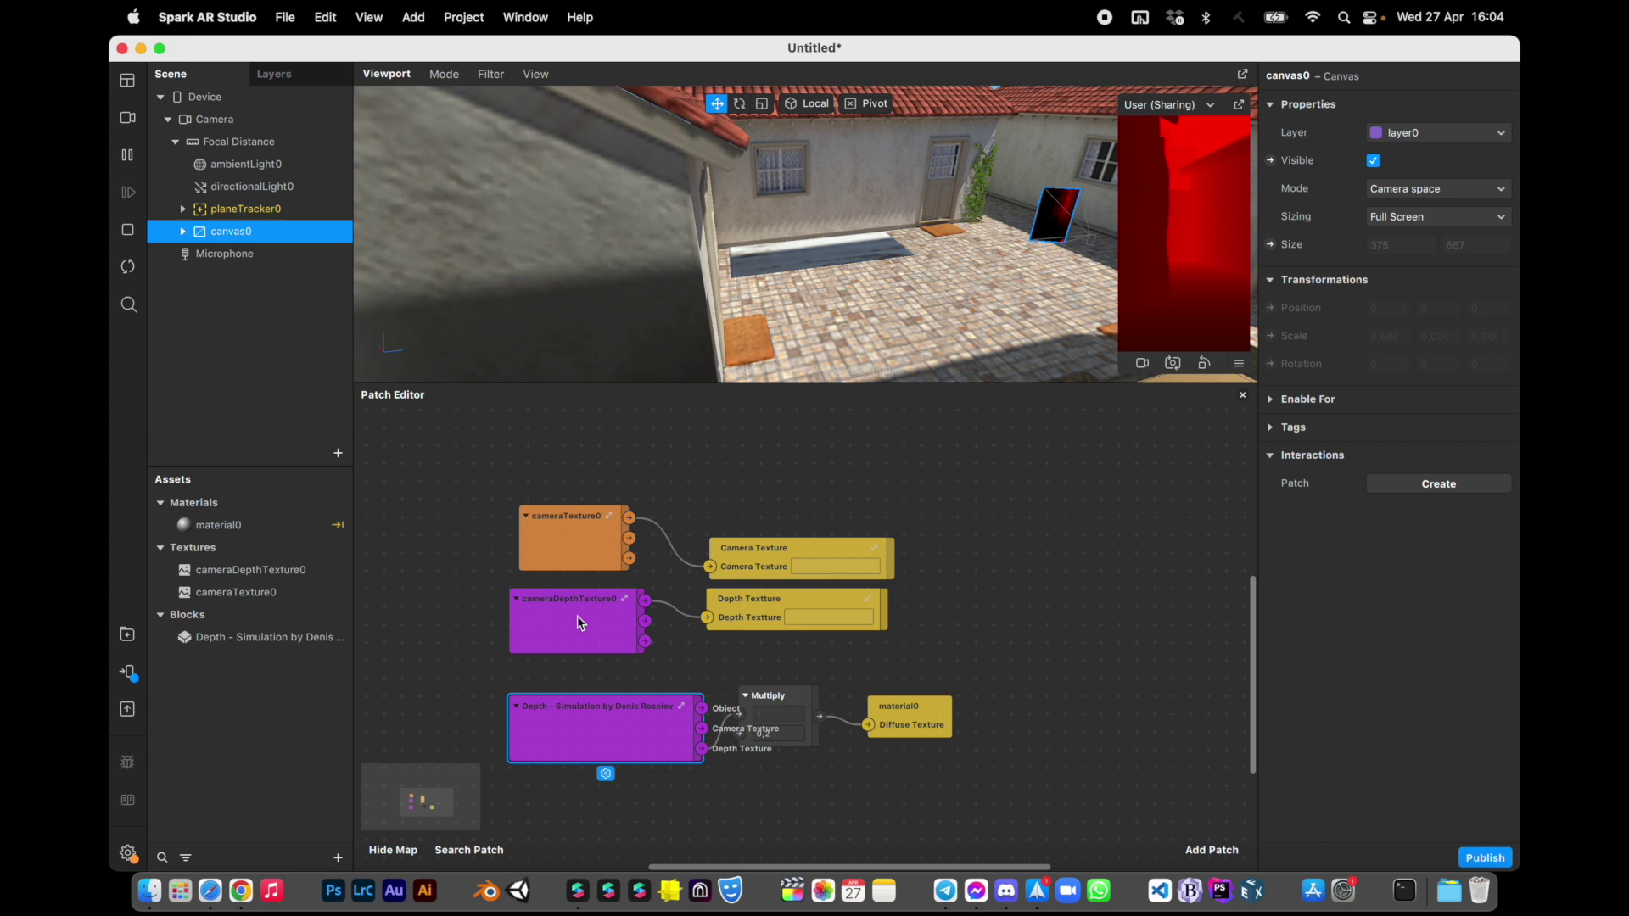
pyautogui.click(703, 731)
pyautogui.moveTo(653, 737); pyautogui.dragTo(618, 731)
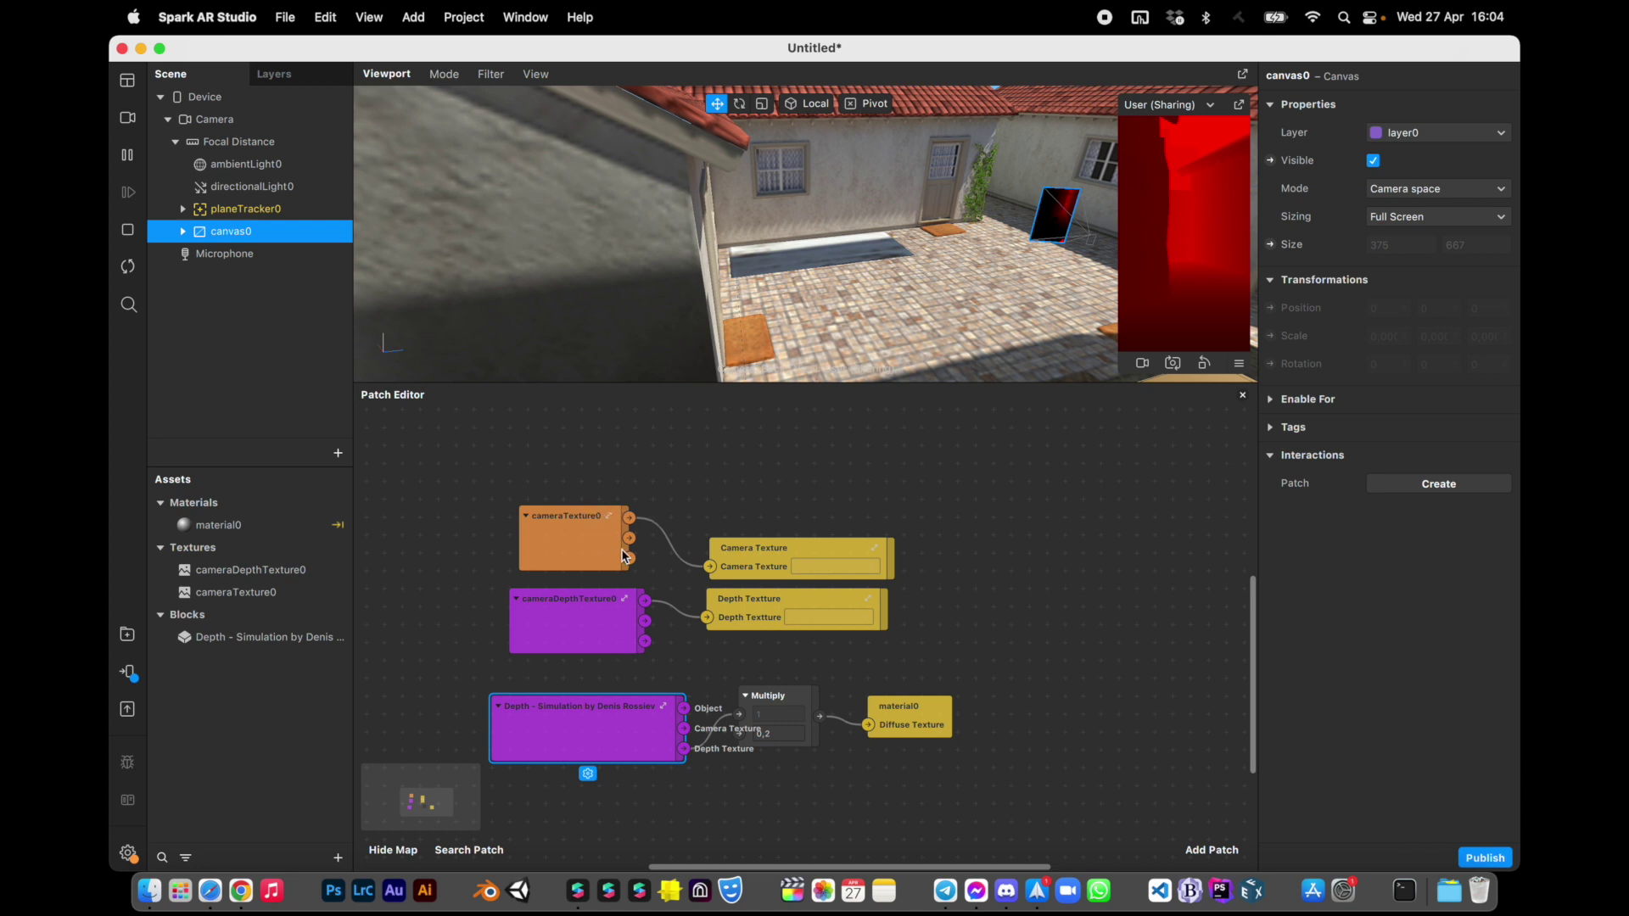
# Expand planeTracker0 and turn off the Enabled option of the Depth - Simulation block.
pyautogui.click(182, 208)
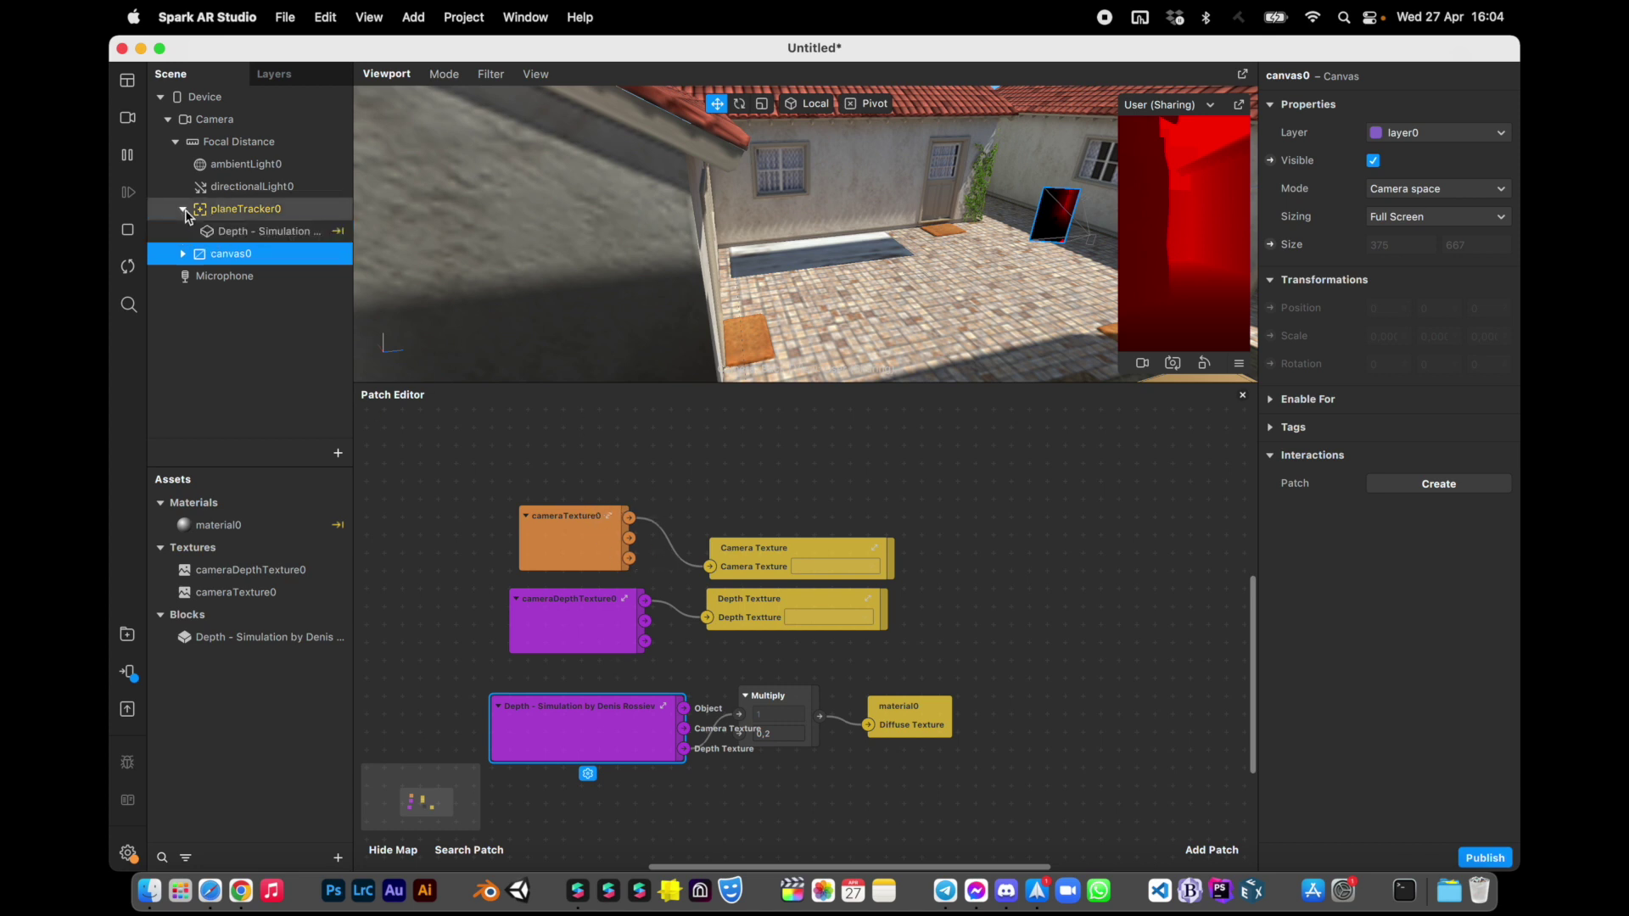
pyautogui.click(223, 231)
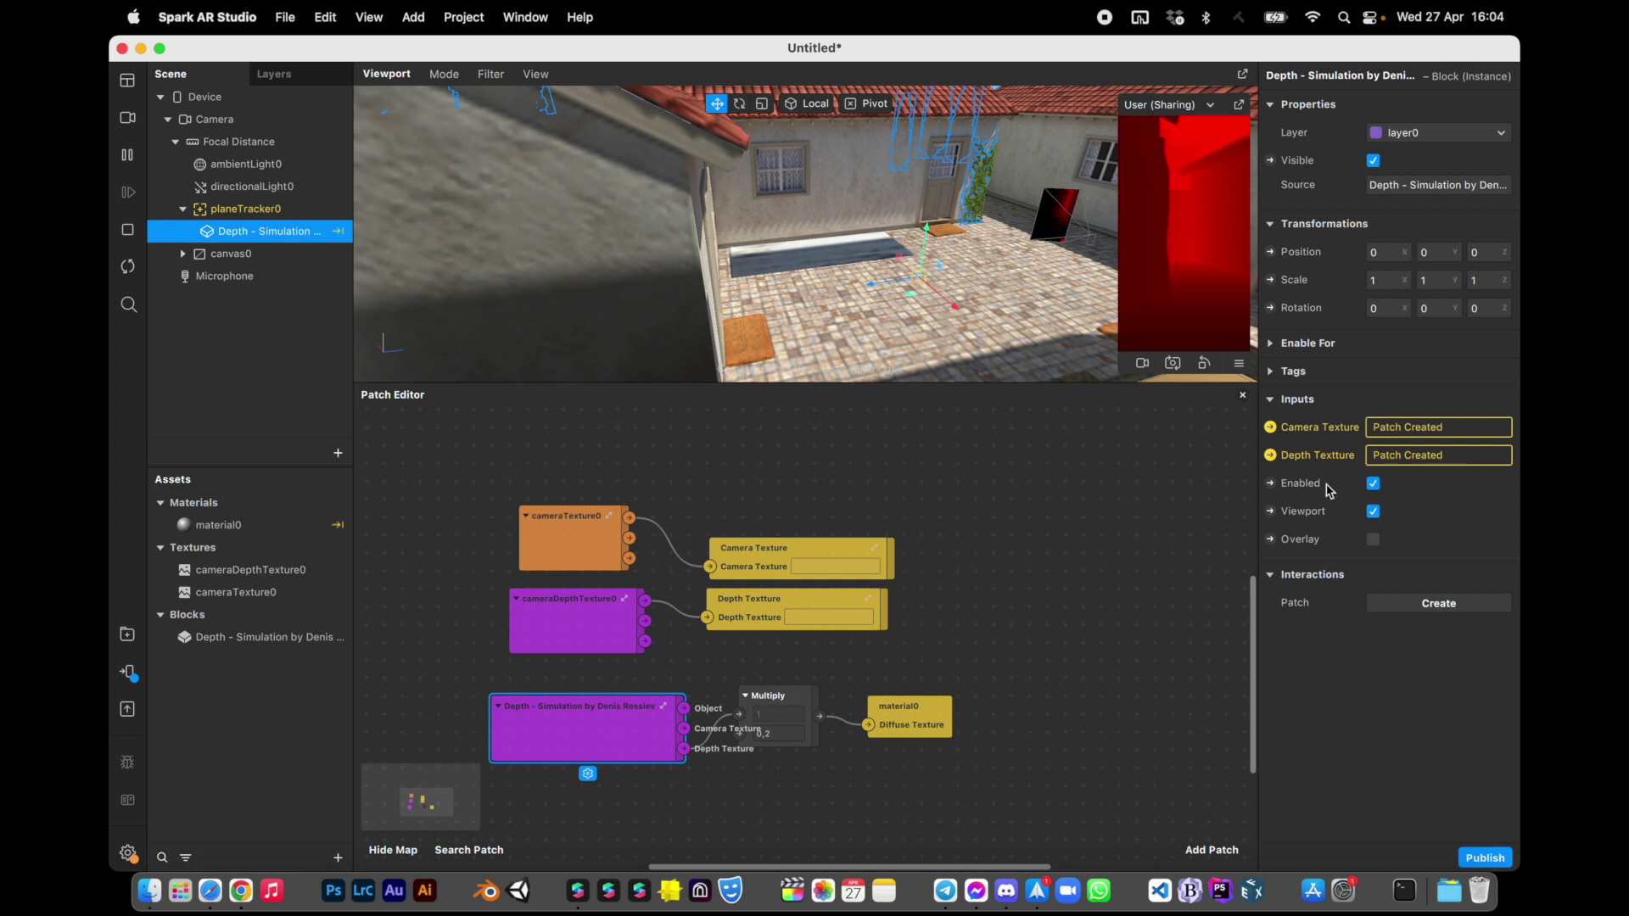
pyautogui.click(1373, 484)
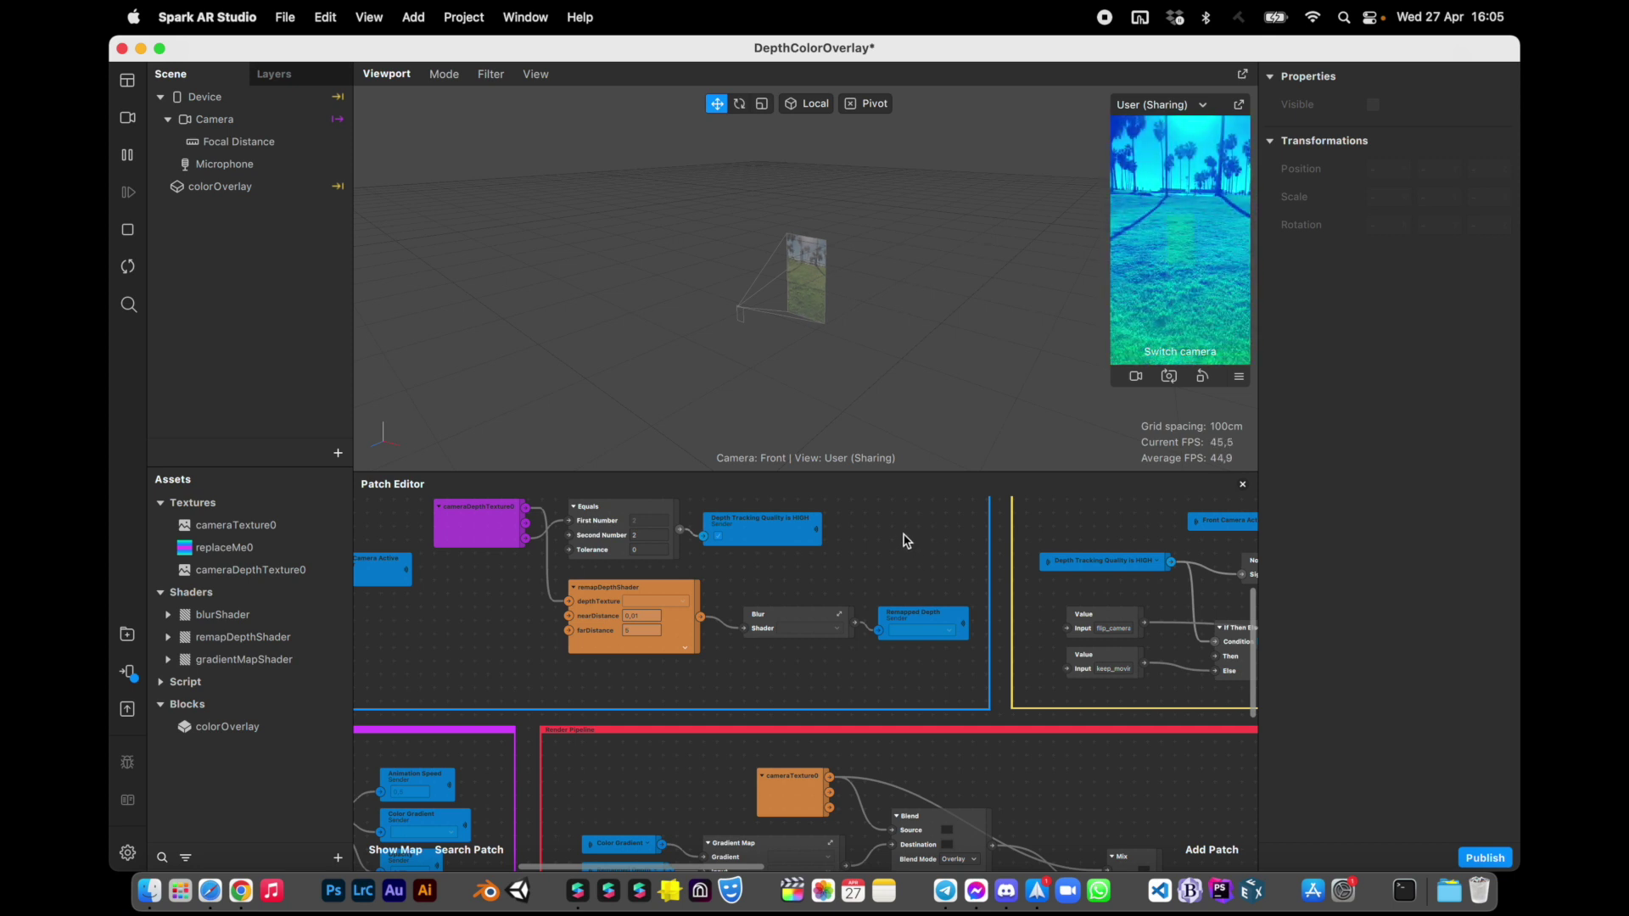
# Import the Depth - Simulation block file from Finder into the assets of the DepthColorOverlay project.
pyautogui.click(150, 891)
pyautogui.moveTo(895, 314); pyautogui.dragTo(323, 721)
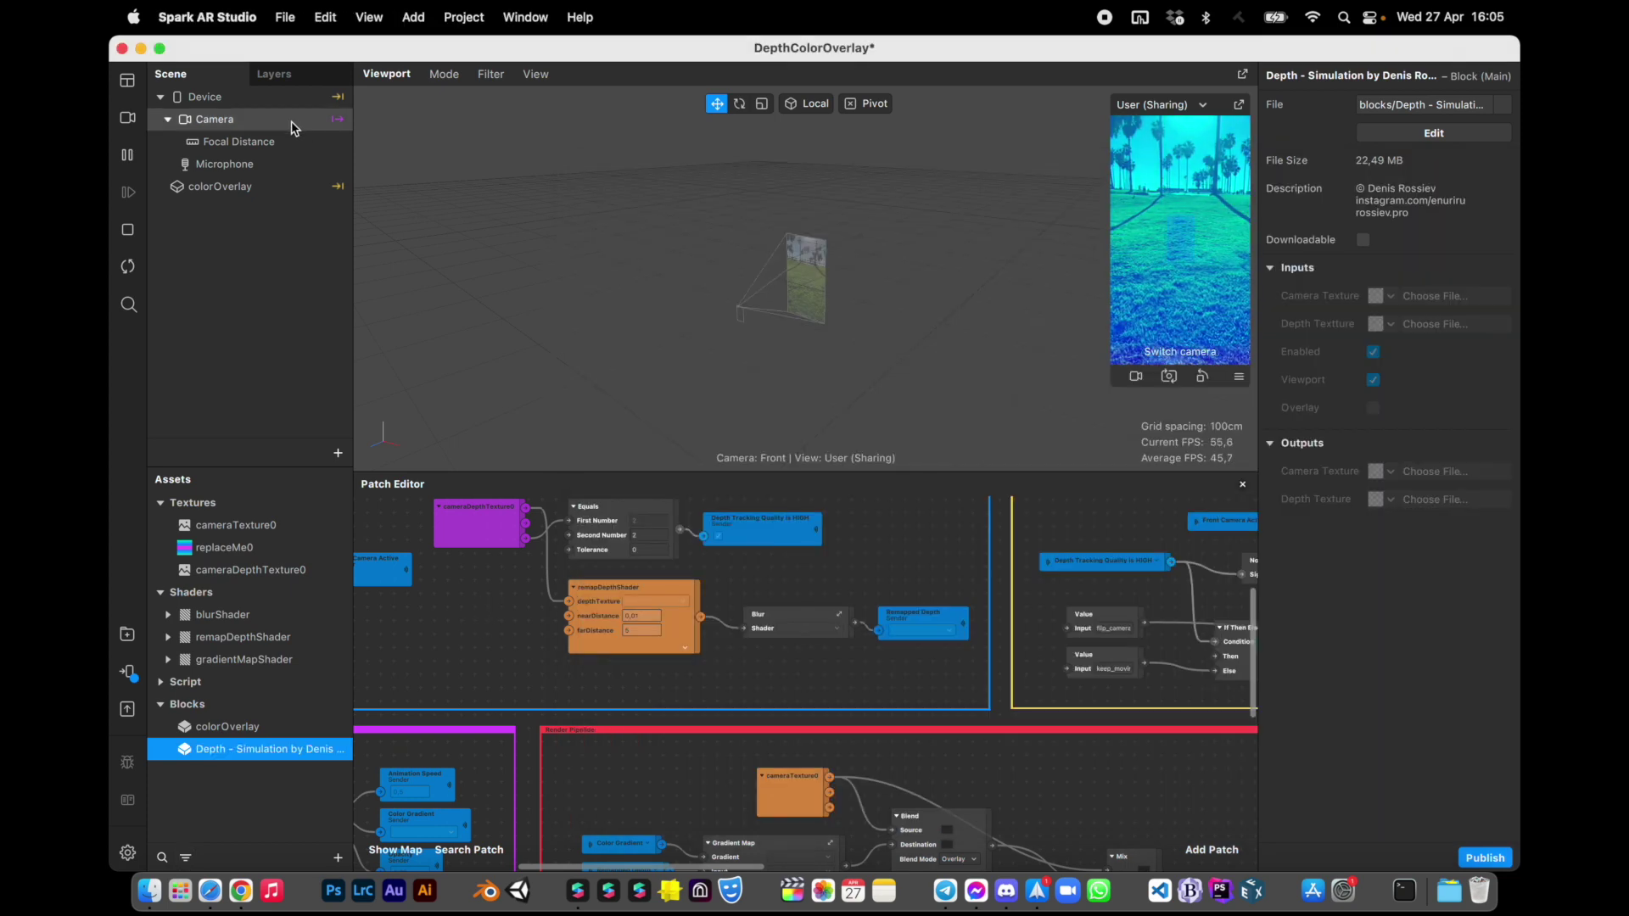
# Add a Plane Tracker under Focal Distance in the DepthColorOverlay scene.
pyautogui.rightClick(293, 127)
pyautogui.rightClick(258, 145)
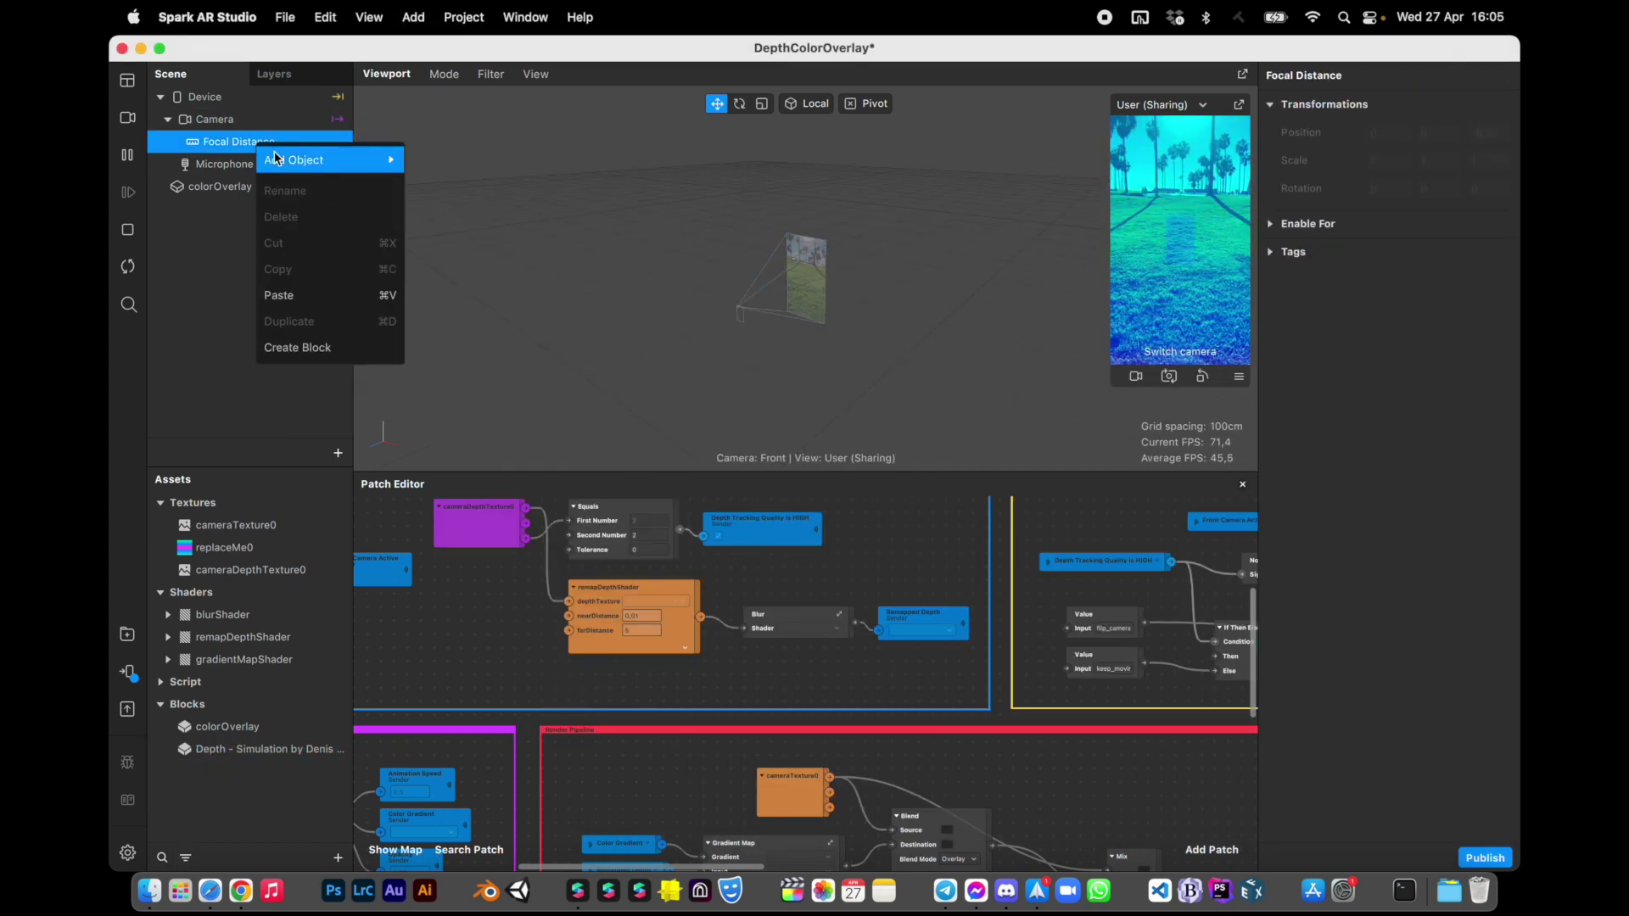
pyautogui.moveTo(278, 159)
pyautogui.click(490, 181)
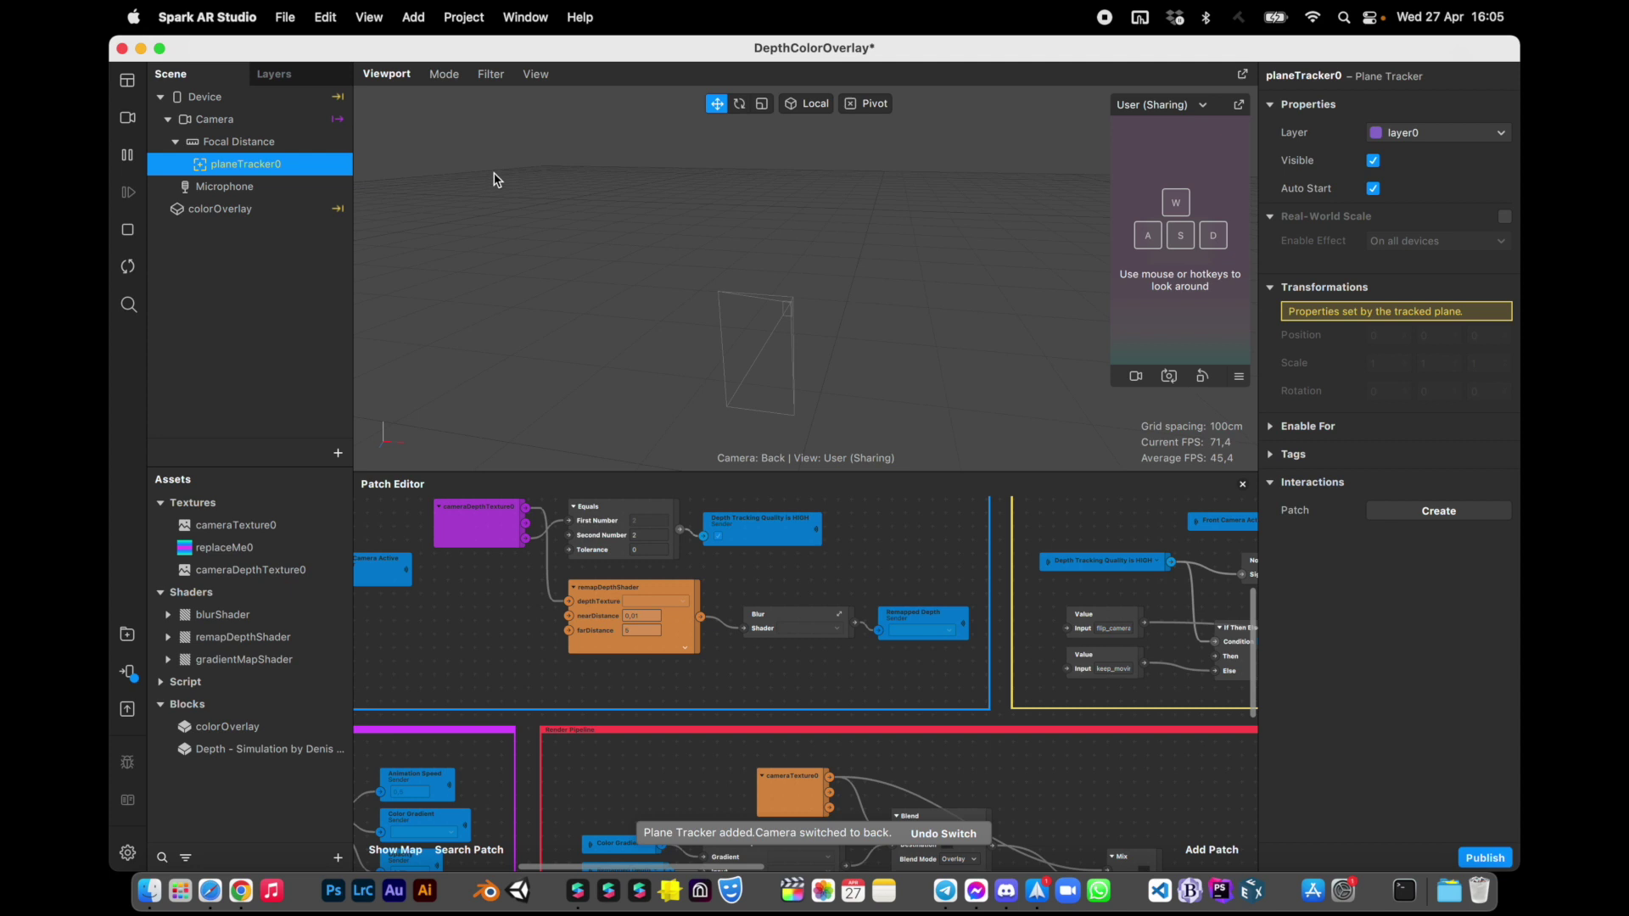
# Place the Depth - Simulation block under planeTracker0 and clear the navigation hint from the simulator preview.
pyautogui.doubleClick(255, 750)
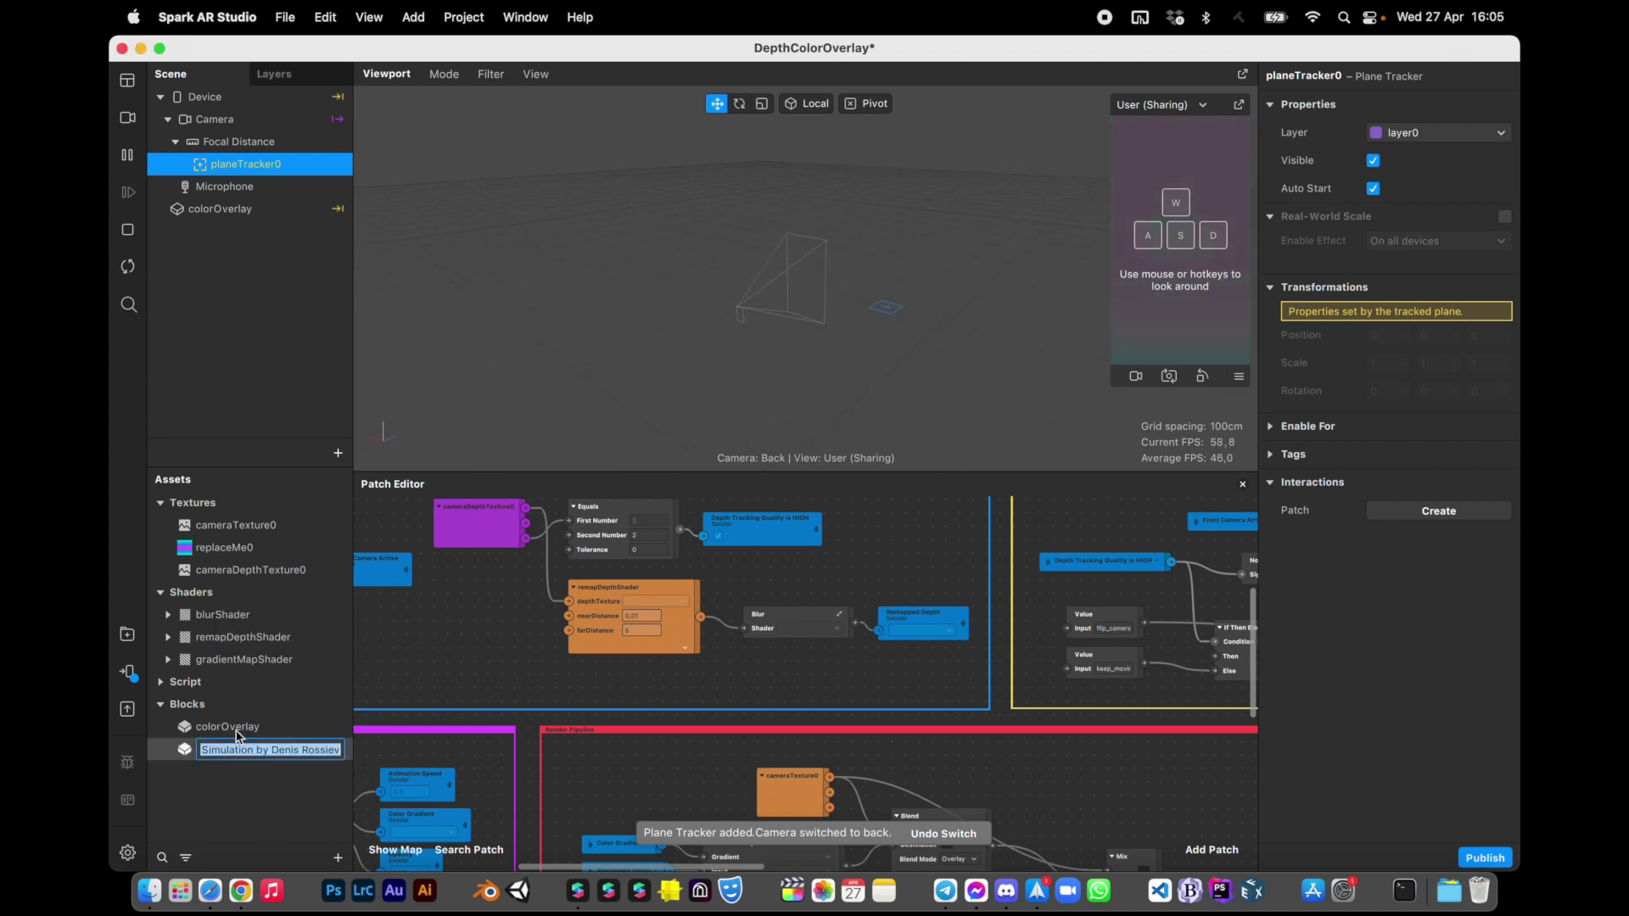
pyautogui.press('Return')
pyautogui.moveTo(239, 747); pyautogui.dragTo(282, 167)
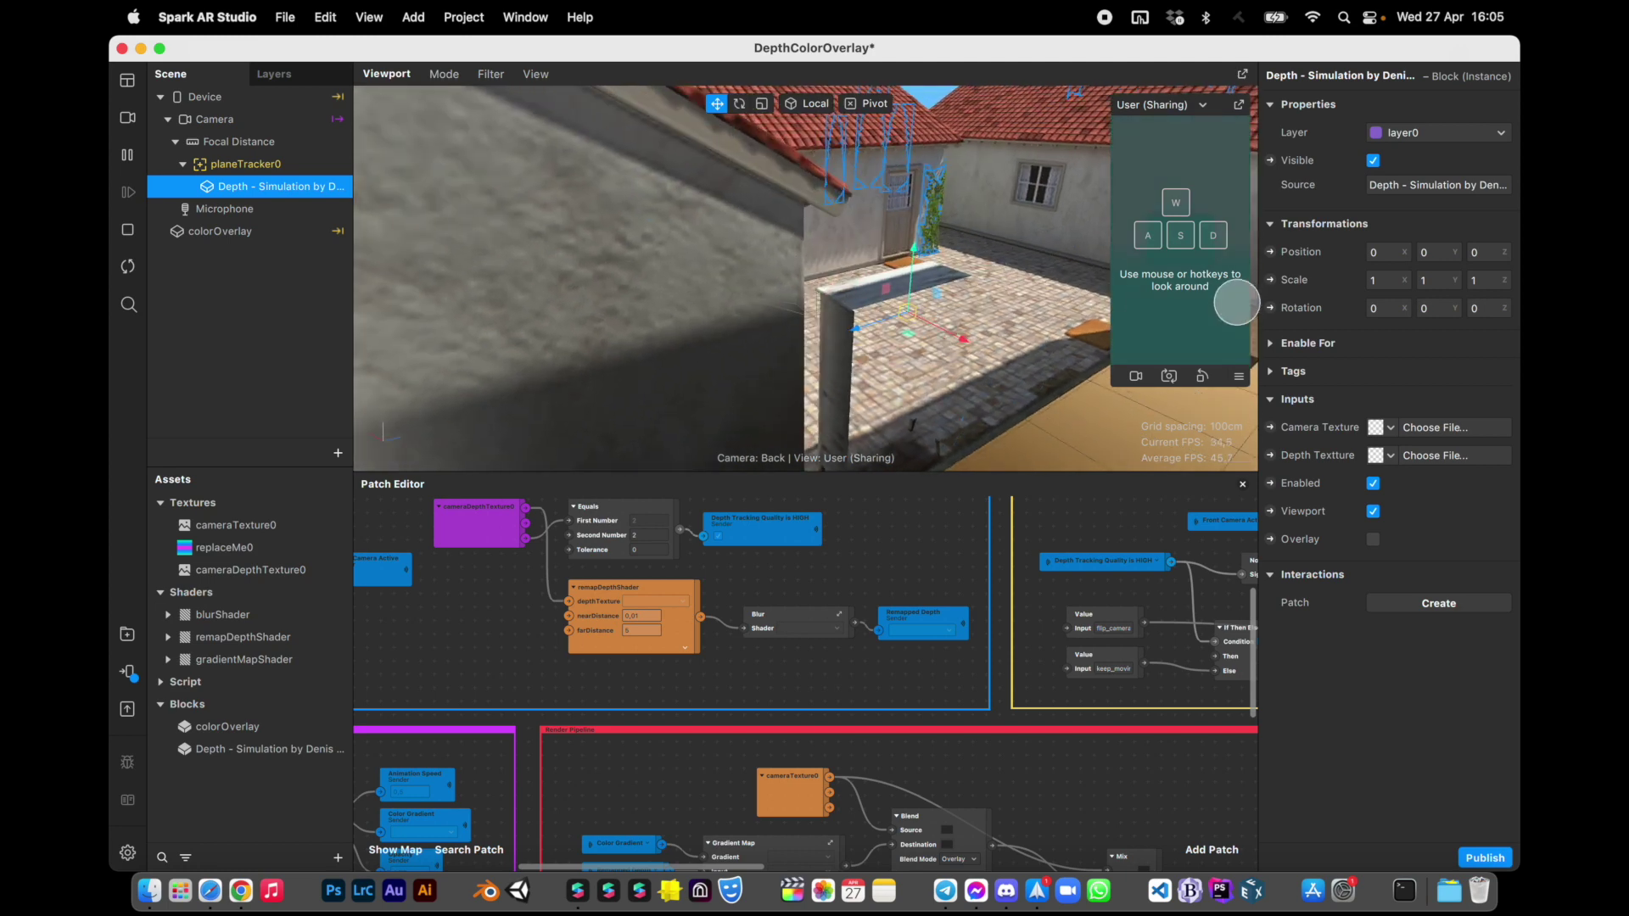
pyautogui.click(1239, 376)
pyautogui.click(1273, 407)
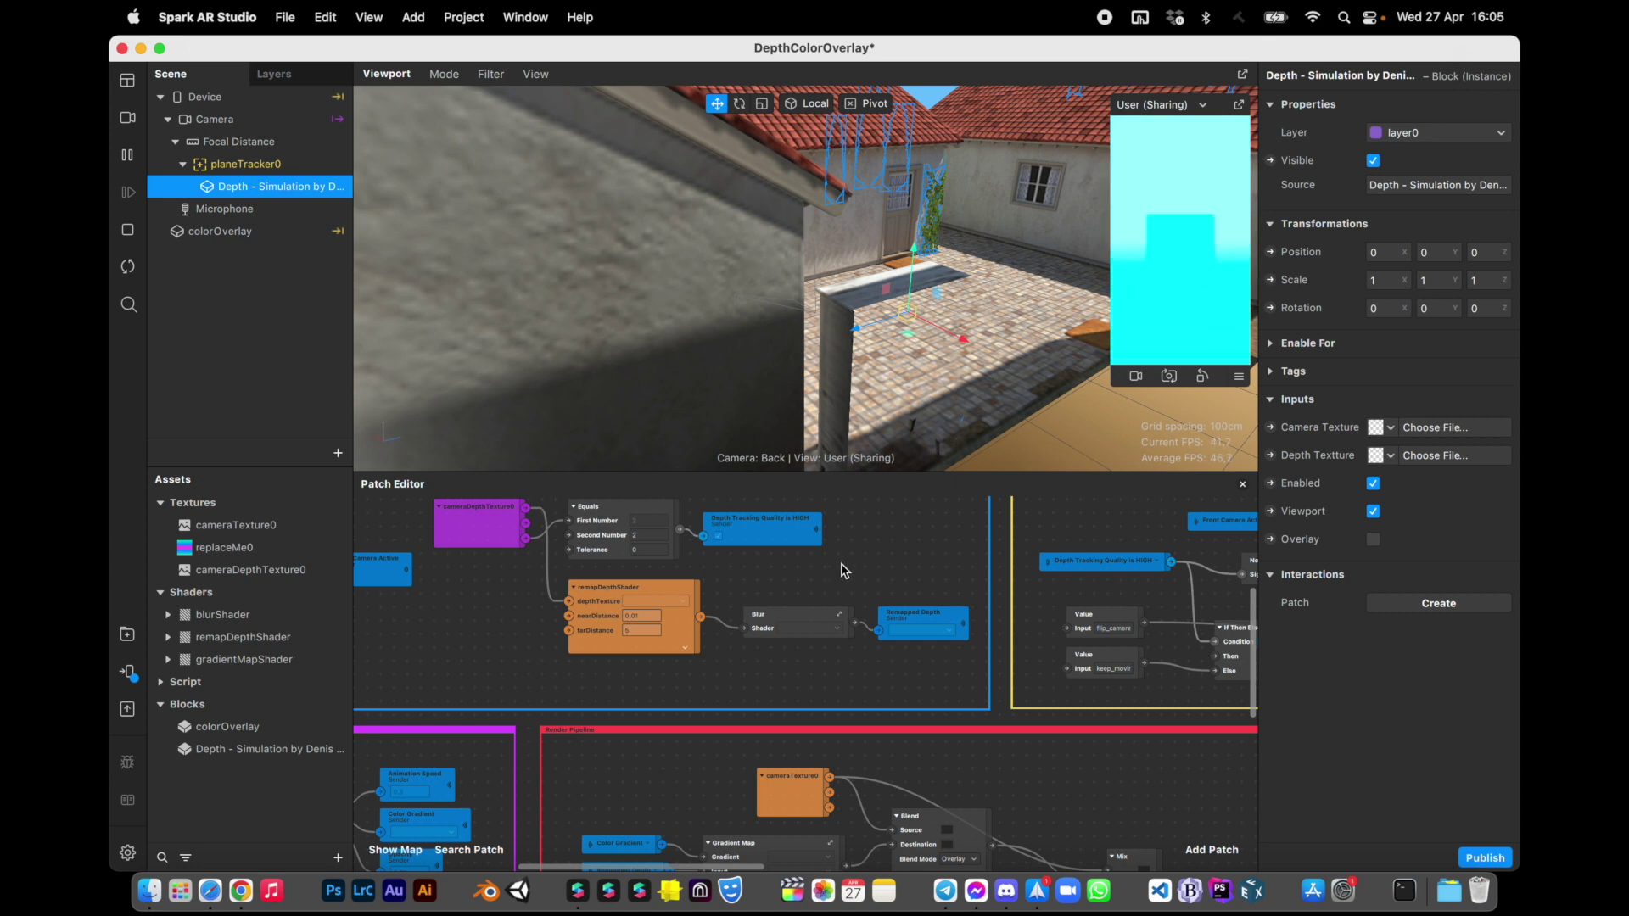
# Create a patch for the block's Camera Texture input, place it in the Render Pipeline group, and connect cameraTexture0 to it.
pyautogui.hscroll(-5, 1219, 502)
pyautogui.scroll(4, 1219, 503)
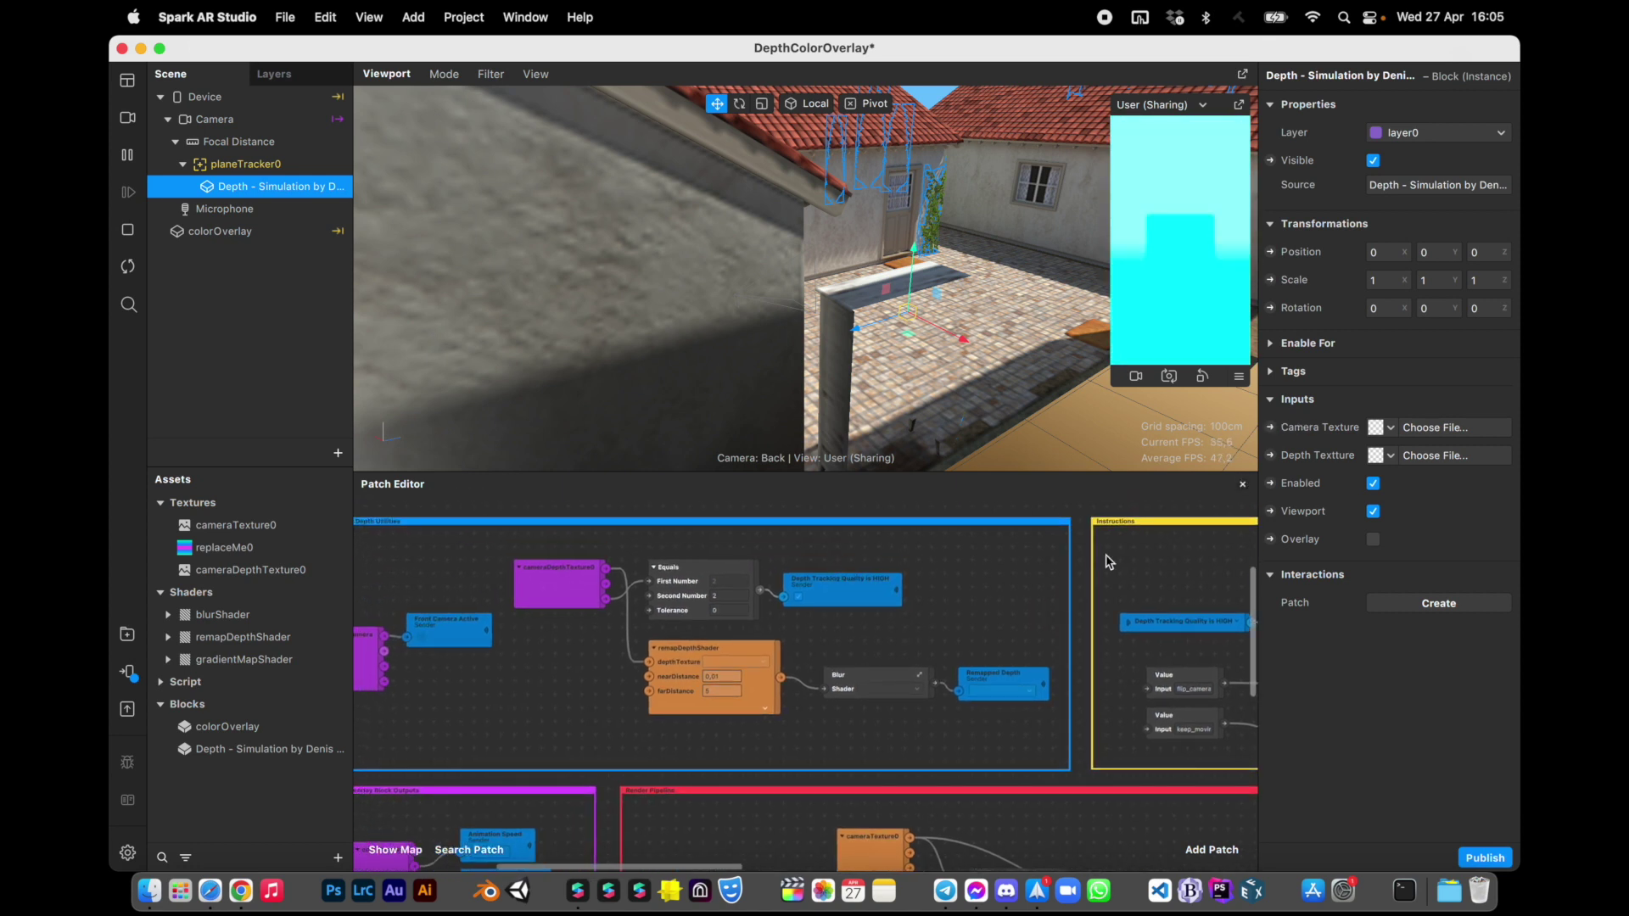
pyautogui.scroll(-6, 938, 654)
pyautogui.hscroll(8, 938, 654)
pyautogui.click(1271, 427)
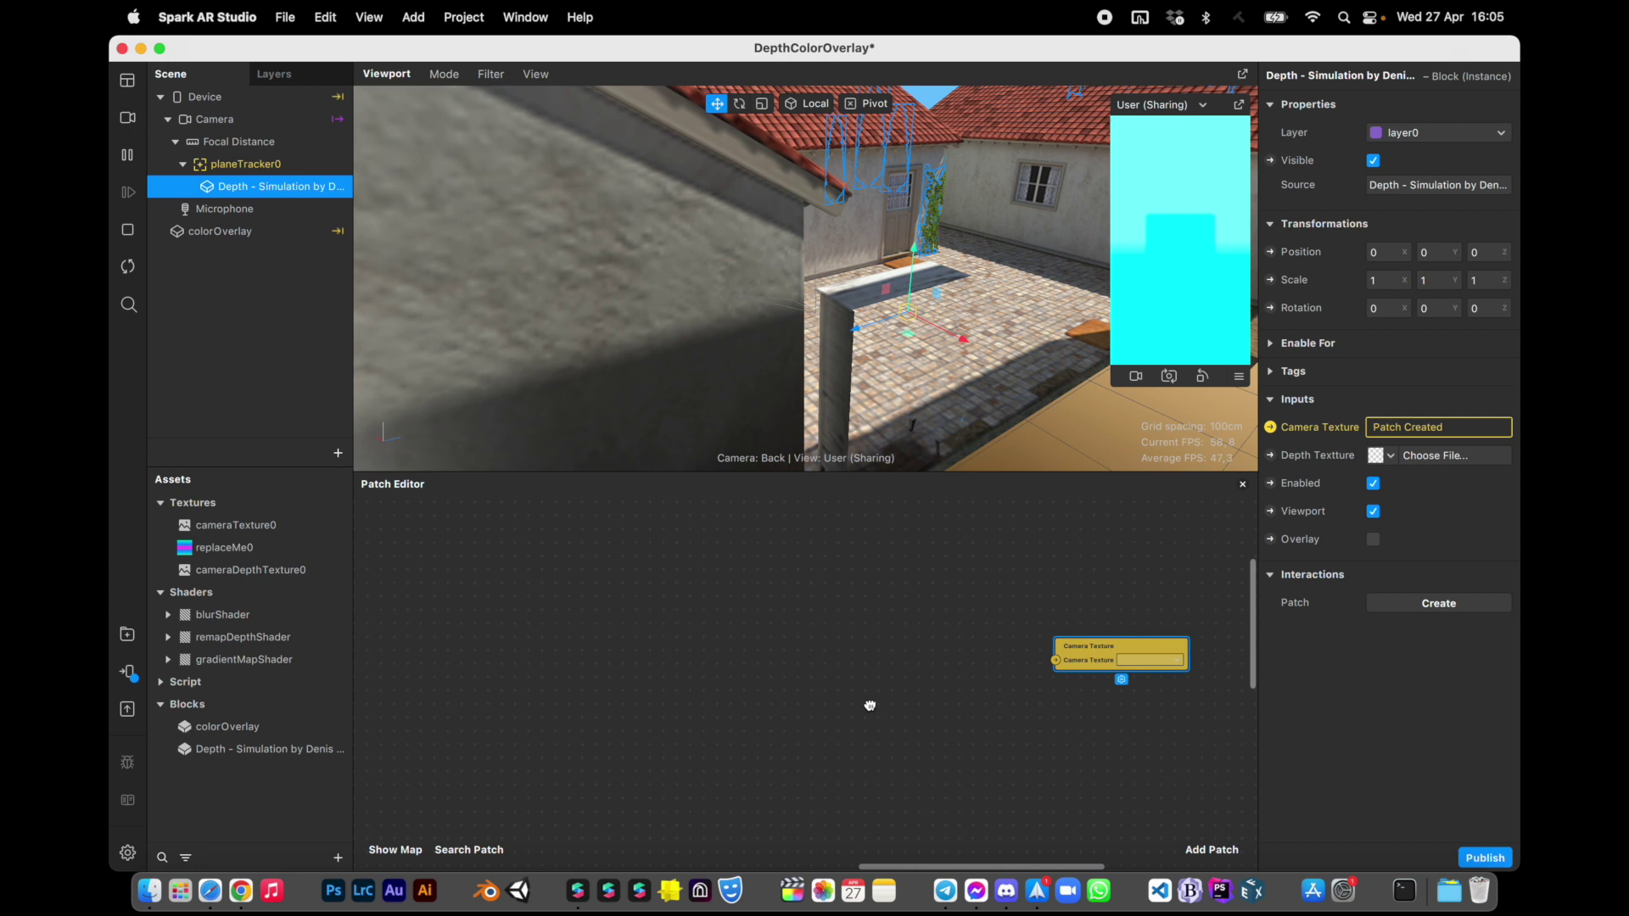
pyautogui.moveTo(958, 592); pyautogui.dragTo(645, 674)
pyautogui.moveTo(522, 686); pyautogui.dragTo(584, 685)
# Create a patch for the block's Depth Texture input, place it above Camera Depth Utilities, and connect cameraDepthTexture0's RGBA output to it.
pyautogui.scroll(5, 733, 701)
pyautogui.hscroll(-5, 733, 701)
pyautogui.scroll(3, 733, 701)
pyautogui.hscroll(-3, 733, 701)
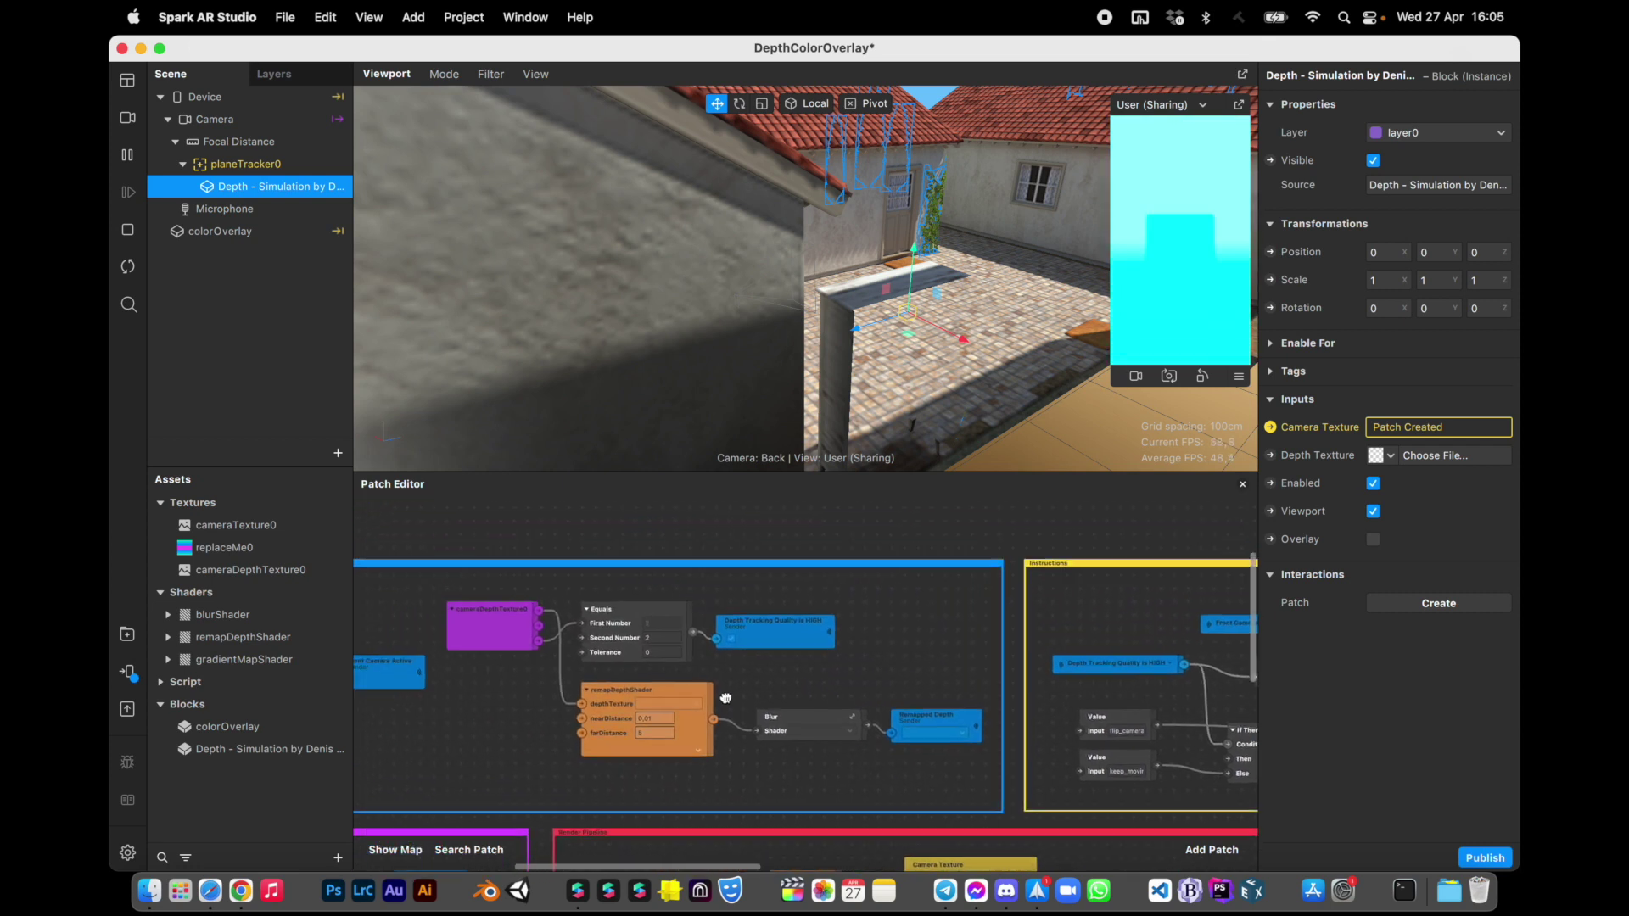
pyautogui.click(1270, 455)
pyautogui.moveTo(769, 677); pyautogui.dragTo(617, 569)
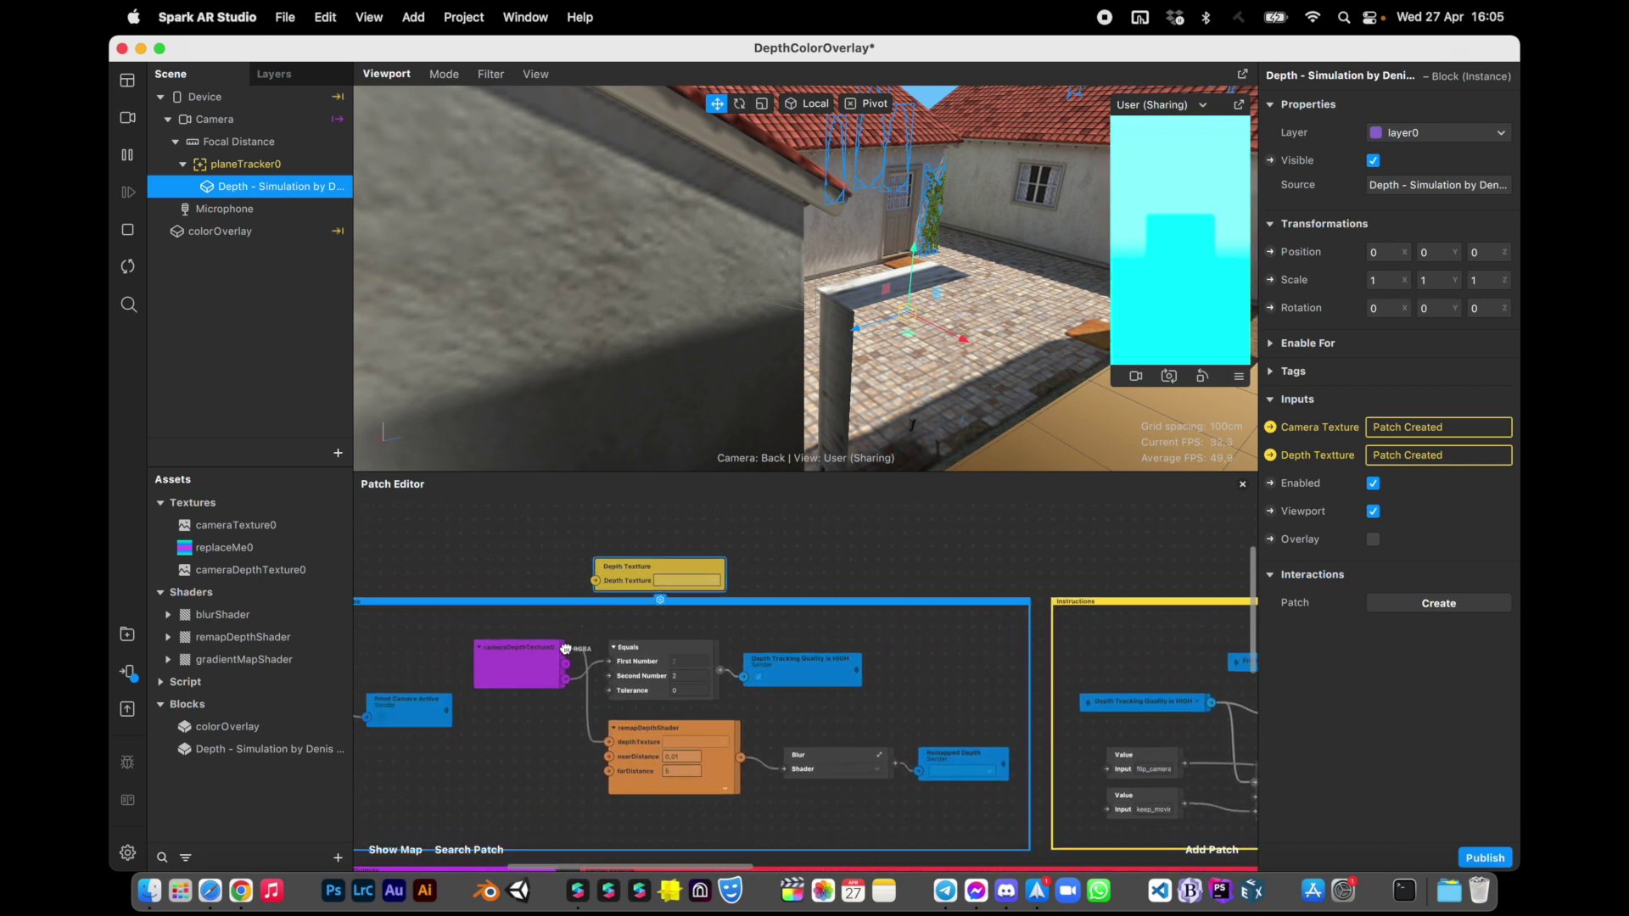
pyautogui.moveTo(566, 648); pyautogui.dragTo(596, 581)
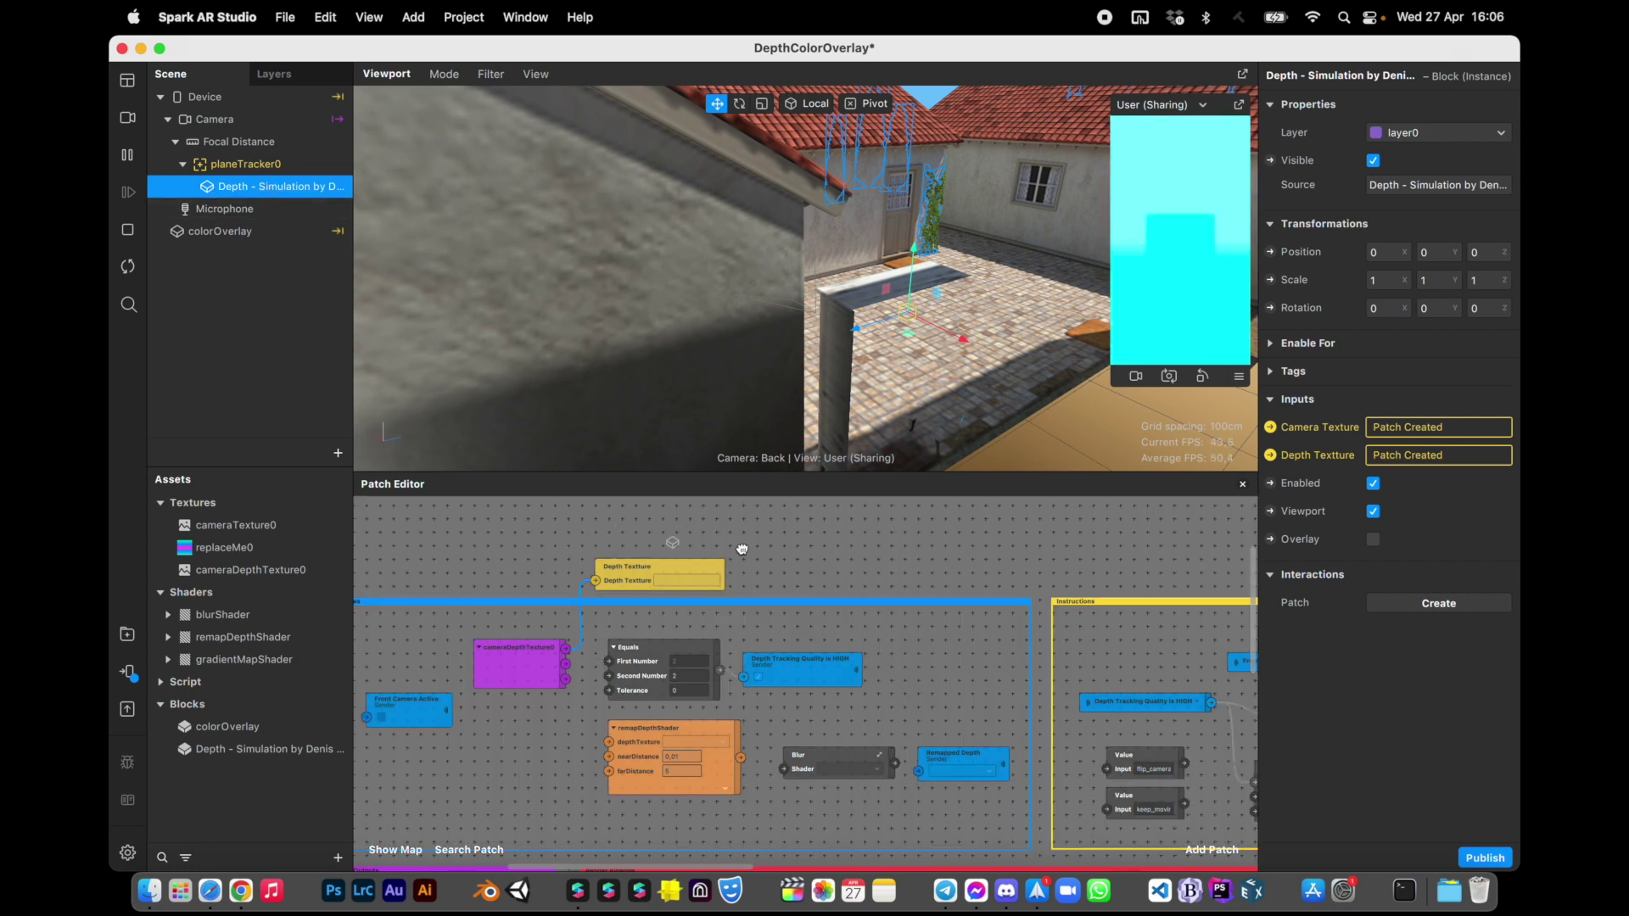
# Move the Depth - Simulation patch into Camera Depth Utilities and connect its Depth Texture output to remapDepthShader's depthTexture input.
pyautogui.hscroll(15, 763, 544)
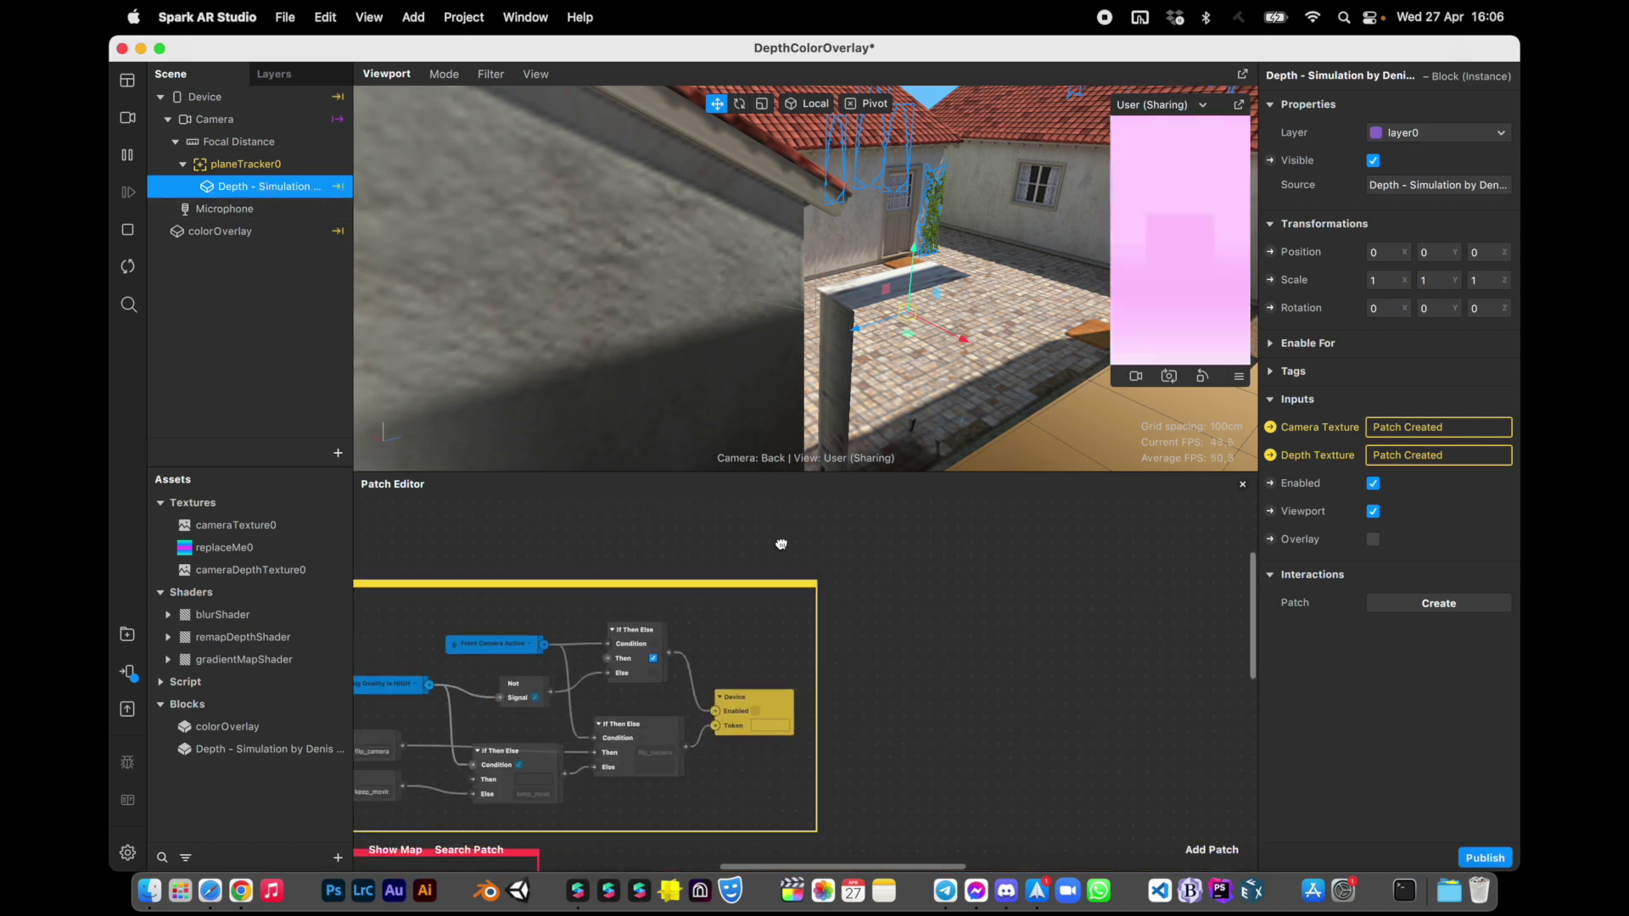
pyautogui.click(394, 850)
pyautogui.click(386, 787)
pyautogui.hscroll(-10, 829, 684)
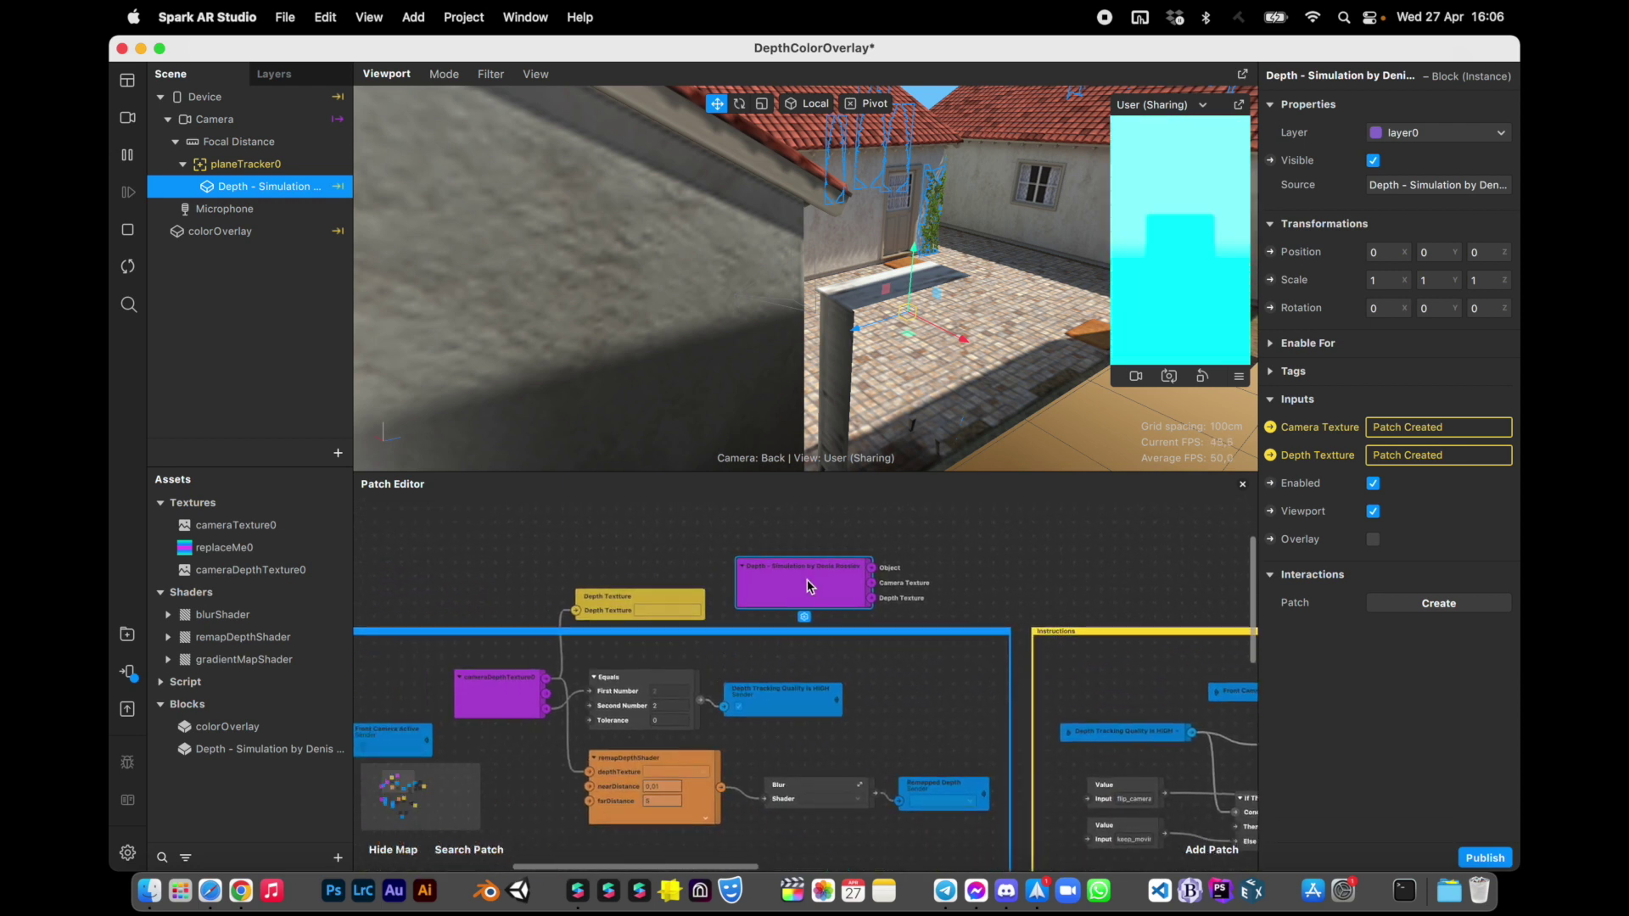
pyautogui.moveTo(808, 586); pyautogui.dragTo(681, 722)
pyautogui.hscroll(-3, 602, 735)
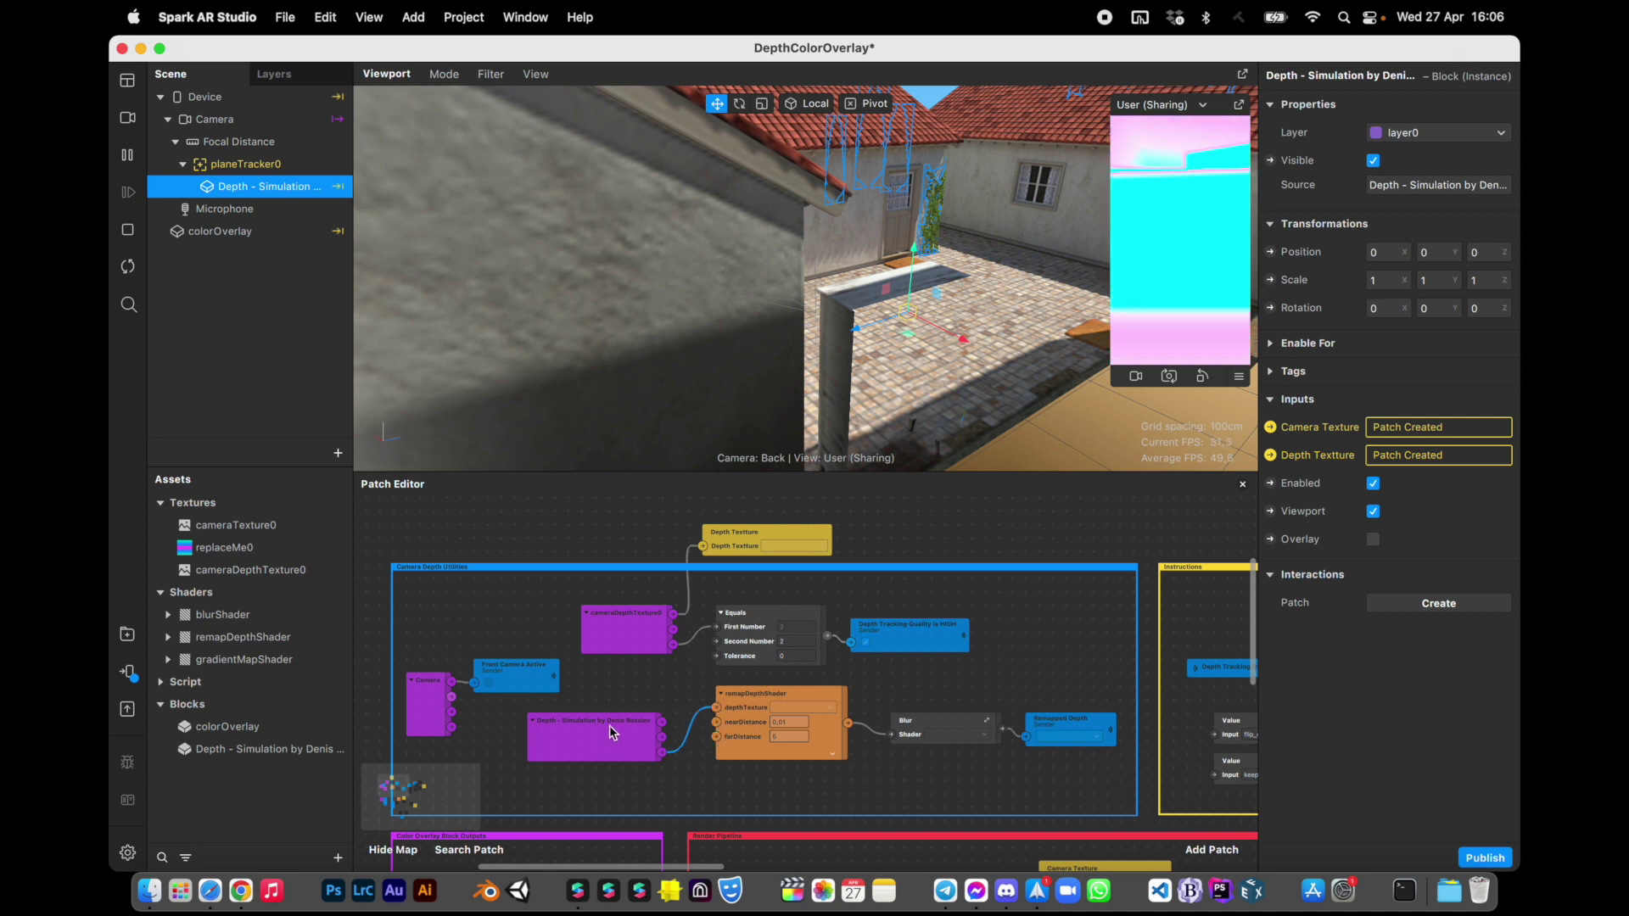
# Move the Depth - Simulation patch into Render Pipeline and connect its Camera Texture output to the Blend Source and the first Mix input.
pyautogui.moveTo(609, 725); pyautogui.dragTo(810, 736)
pyautogui.hscroll(2, 704, 695)
pyautogui.click(746, 679)
pyautogui.moveTo(607, 692); pyautogui.dragTo(1026, 770)
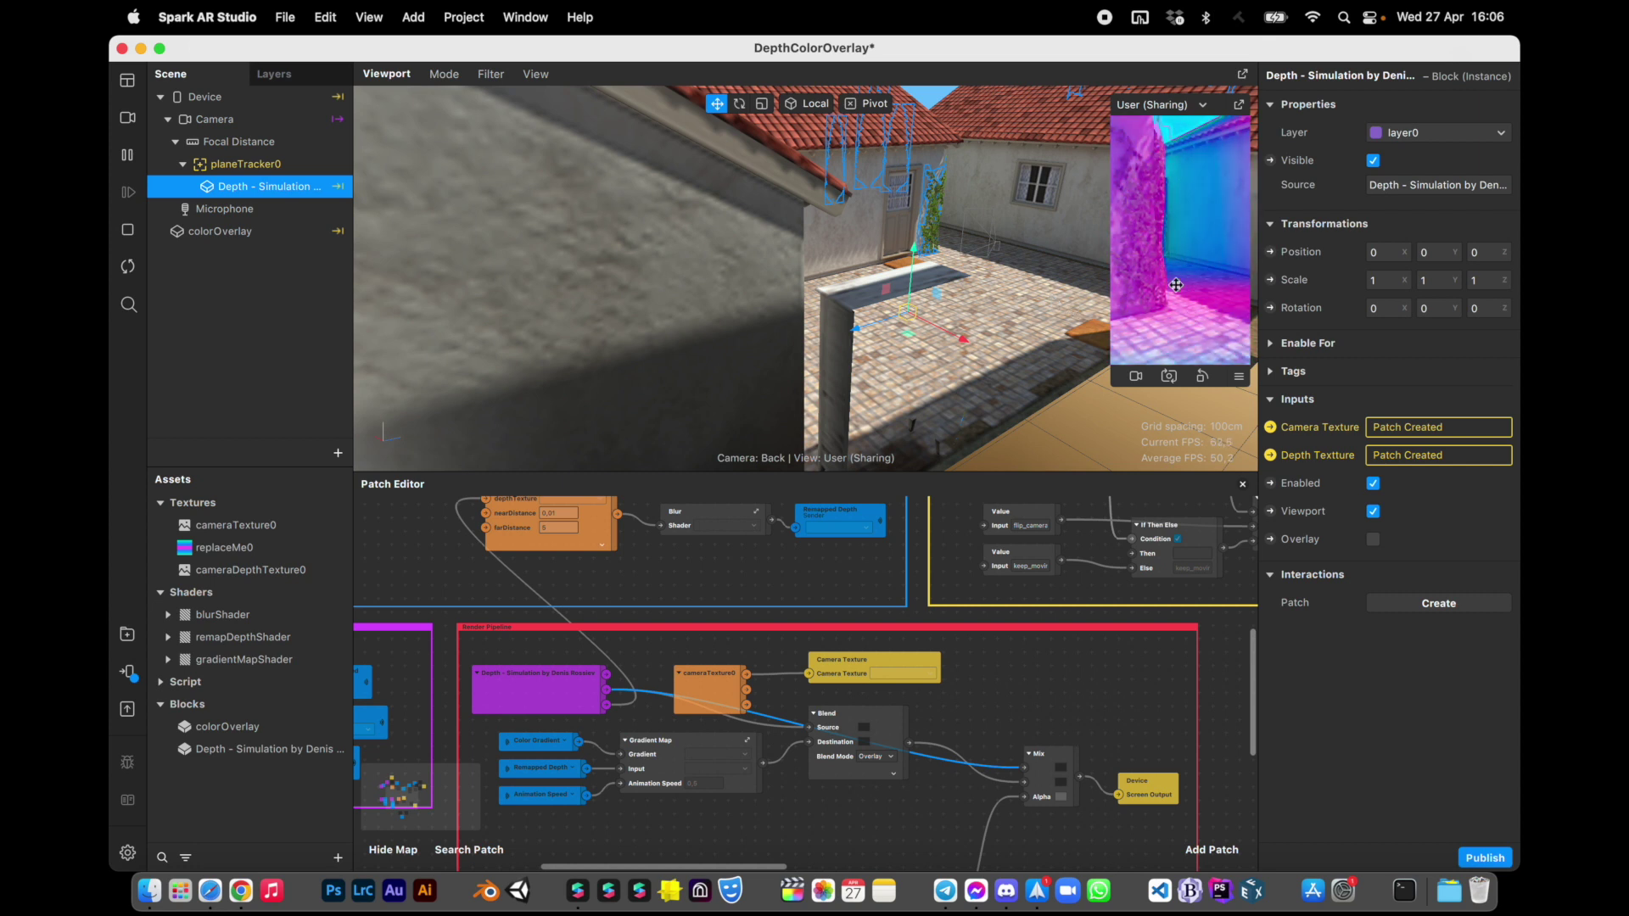
# Turn the Depth - Simulation block's Enabled option off and back on to compare the simulator preview.
pyautogui.click(1374, 484)
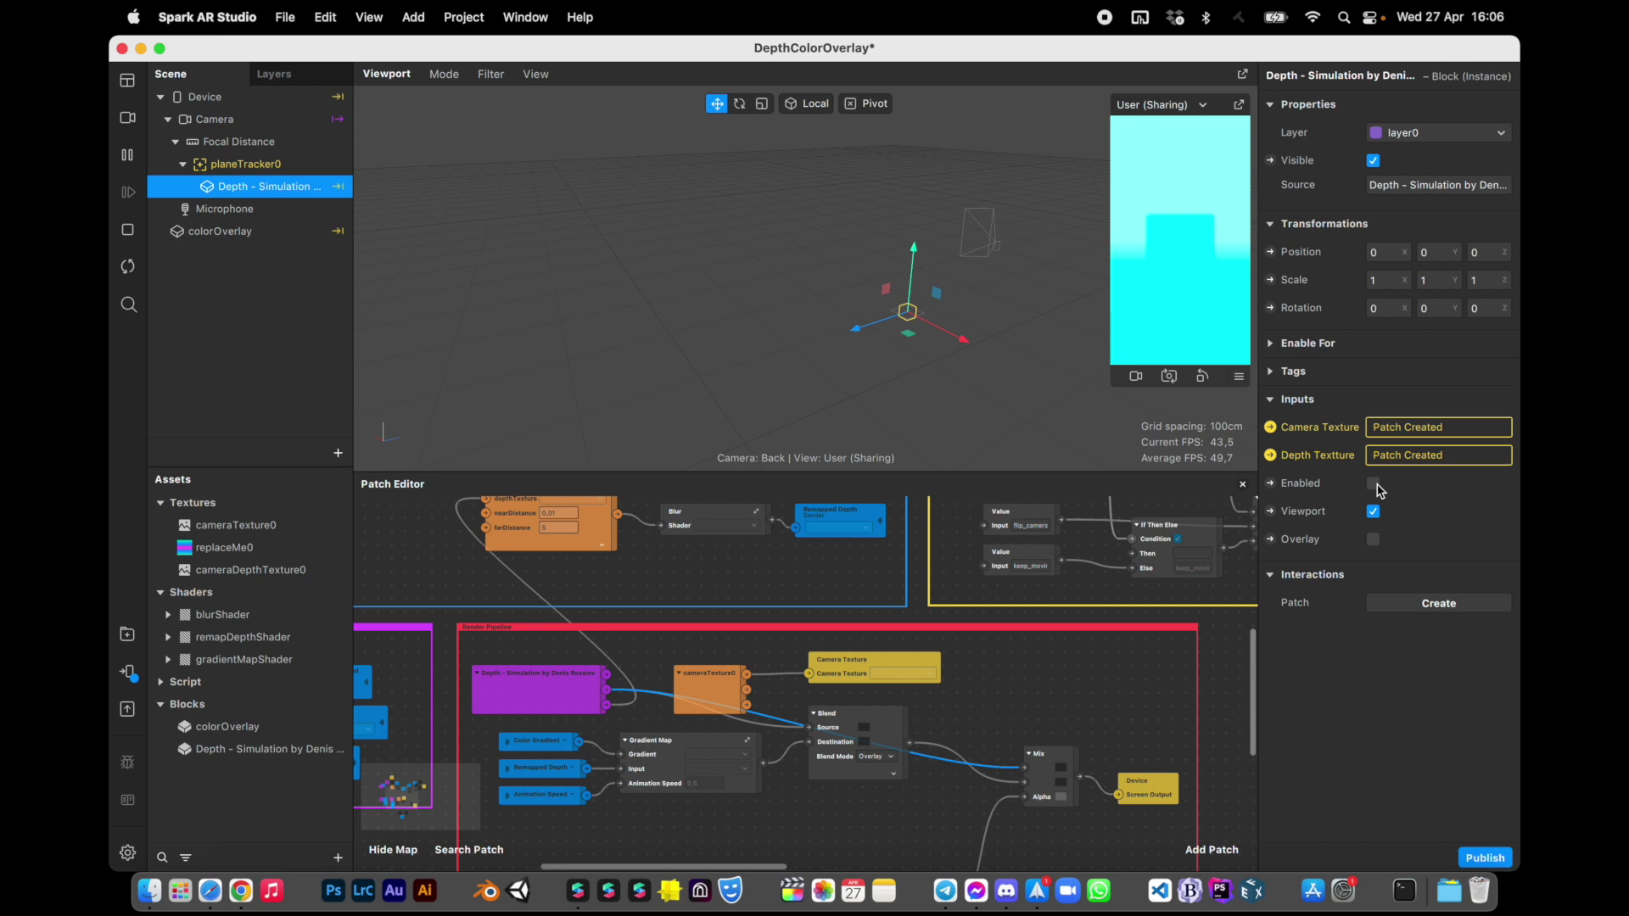
pyautogui.click(1373, 483)
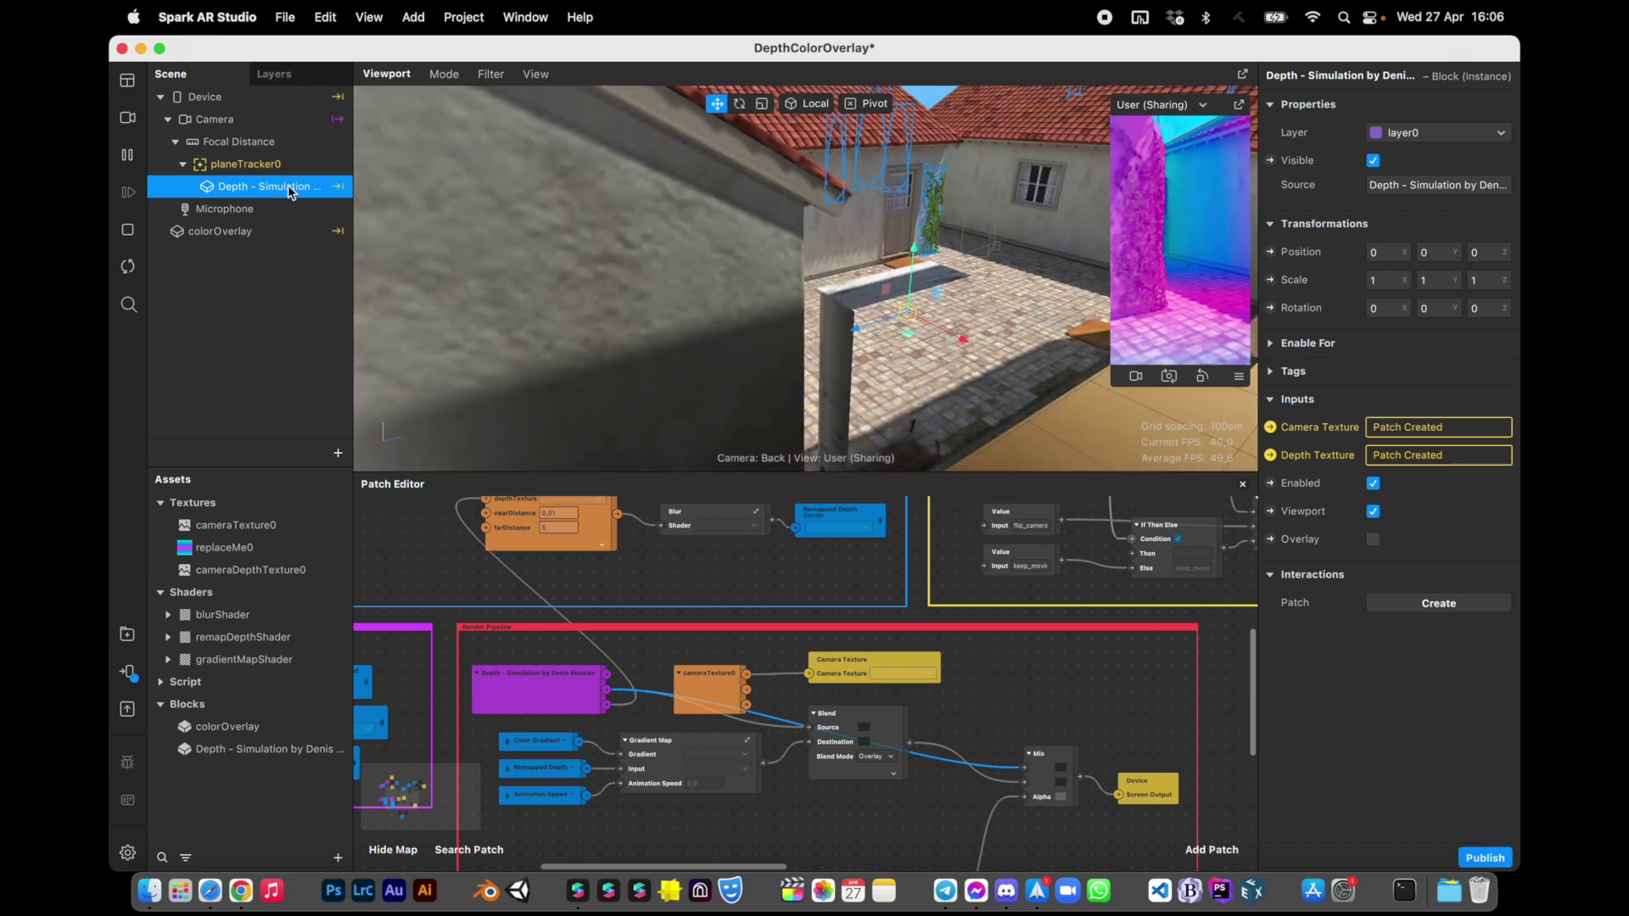